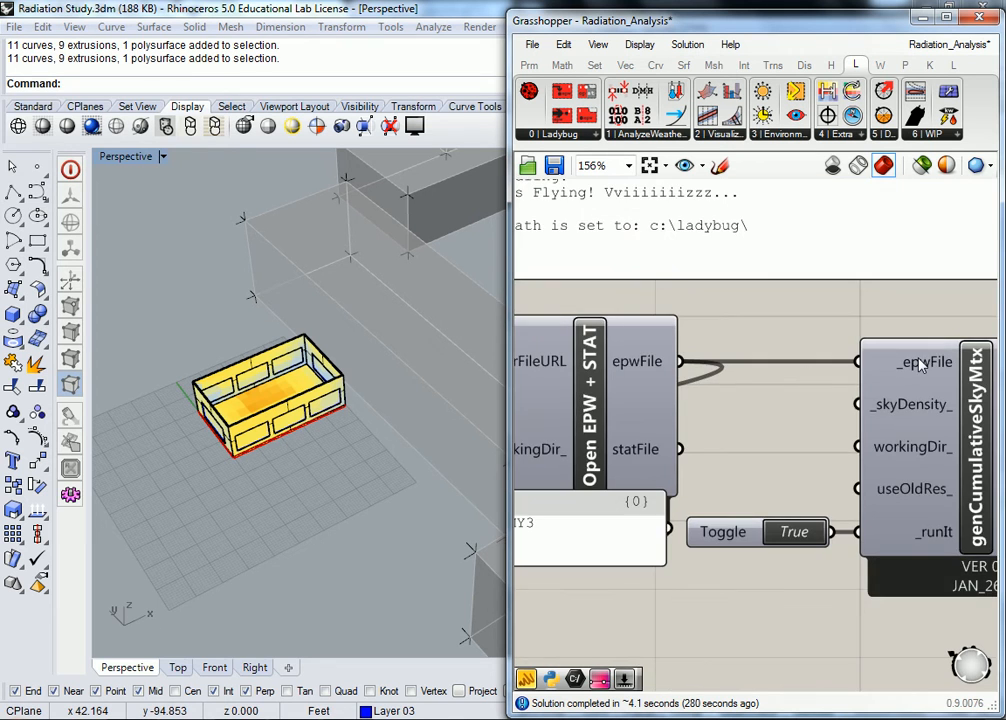
# Step: Examine how the Open EPW + STAT component's epwFile output feeds the _epwFile input of genCumulativeSkyMtx
pyautogui.scroll(-4, 677, 362)
pyautogui.click(677, 362)
pyautogui.scroll(2, 660, 372)
pyautogui.scroll(-1, 722, 397)
pyautogui.moveTo(632, 396); pyautogui.dragTo(633, 404)
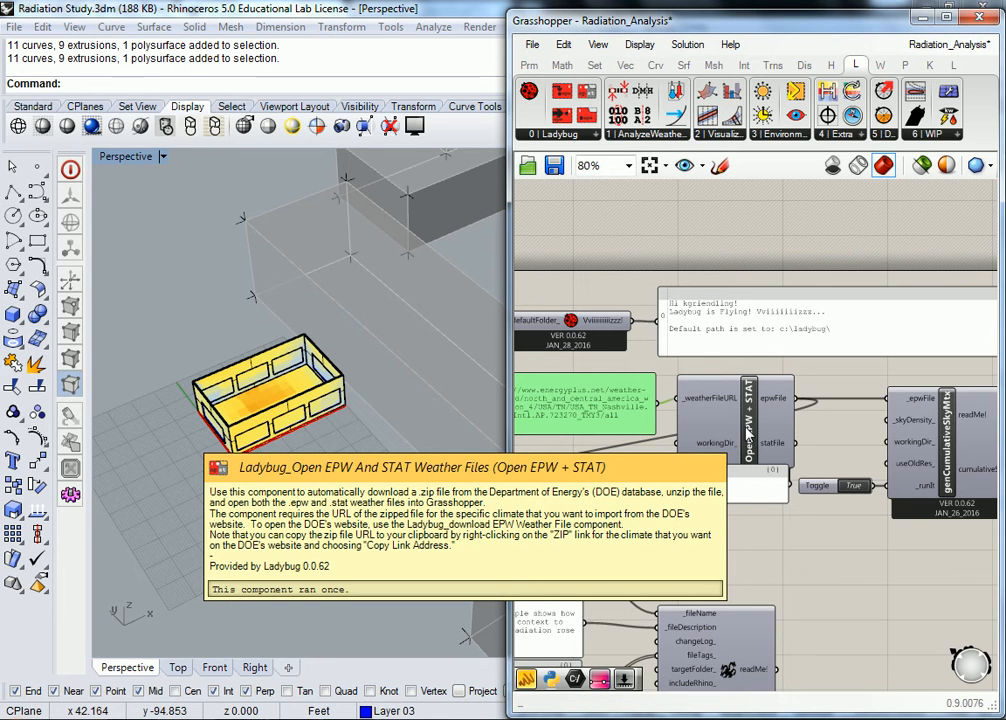
pyautogui.moveTo(781, 405)
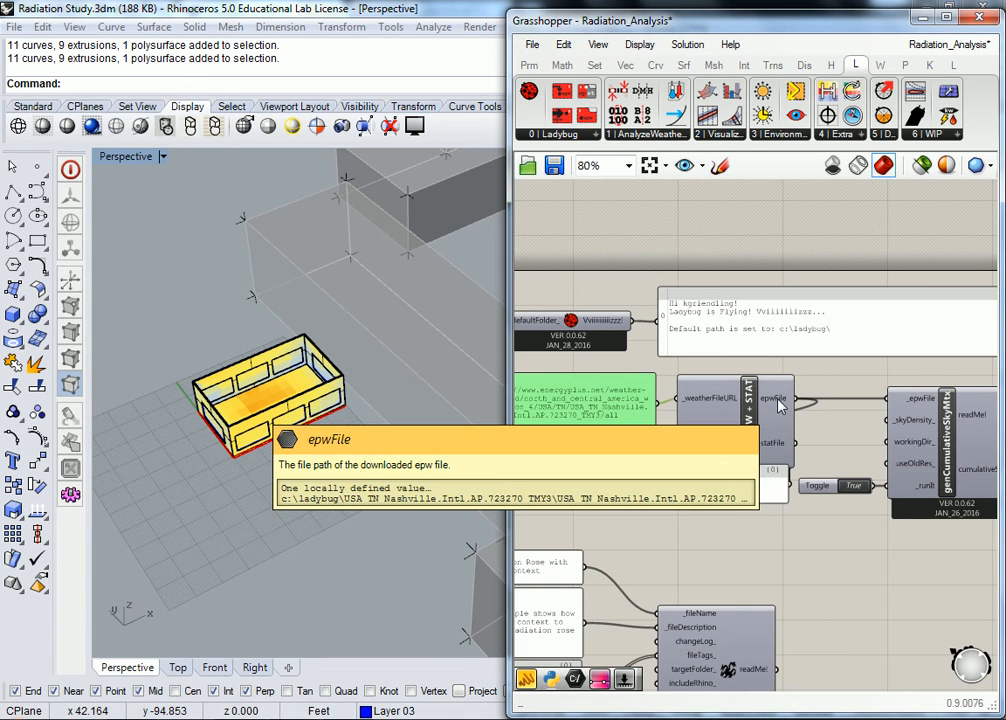
pyautogui.moveTo(874, 378); pyautogui.dragTo(766, 377, button='right')
pyautogui.moveTo(817, 400)
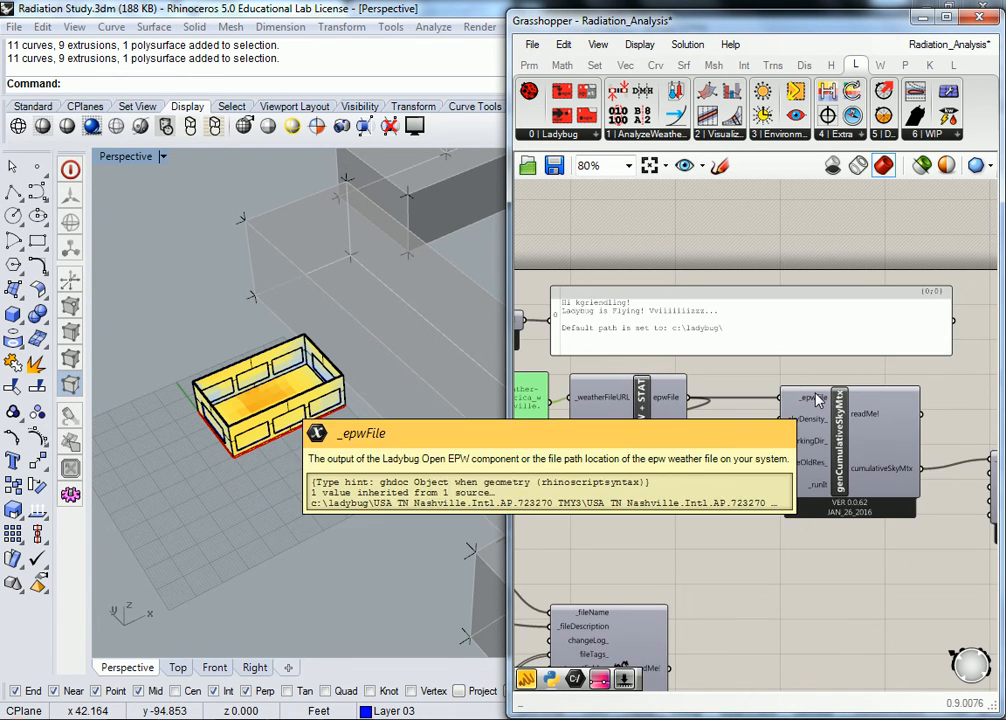
pyautogui.moveTo(752, 427); pyautogui.dragTo(808, 446, button='right')
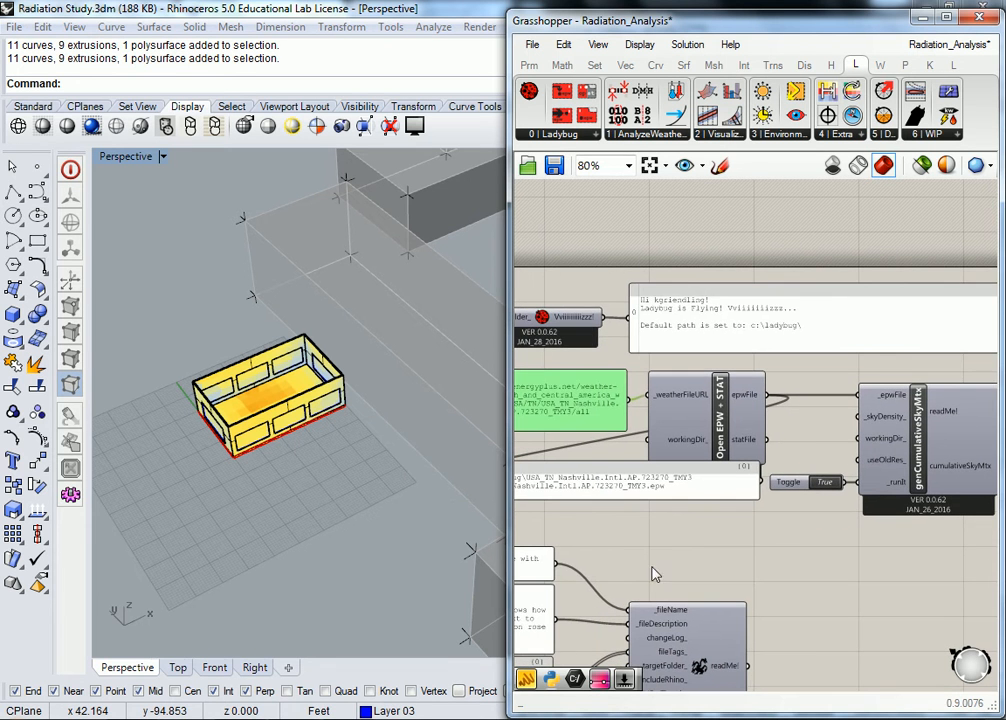
# Step: Switch to the file explorer, locate the Palm Springs EPW file in the Radiation Study folder, and return to Grasshopper
pyautogui.hotkey('alt', 'Tab')
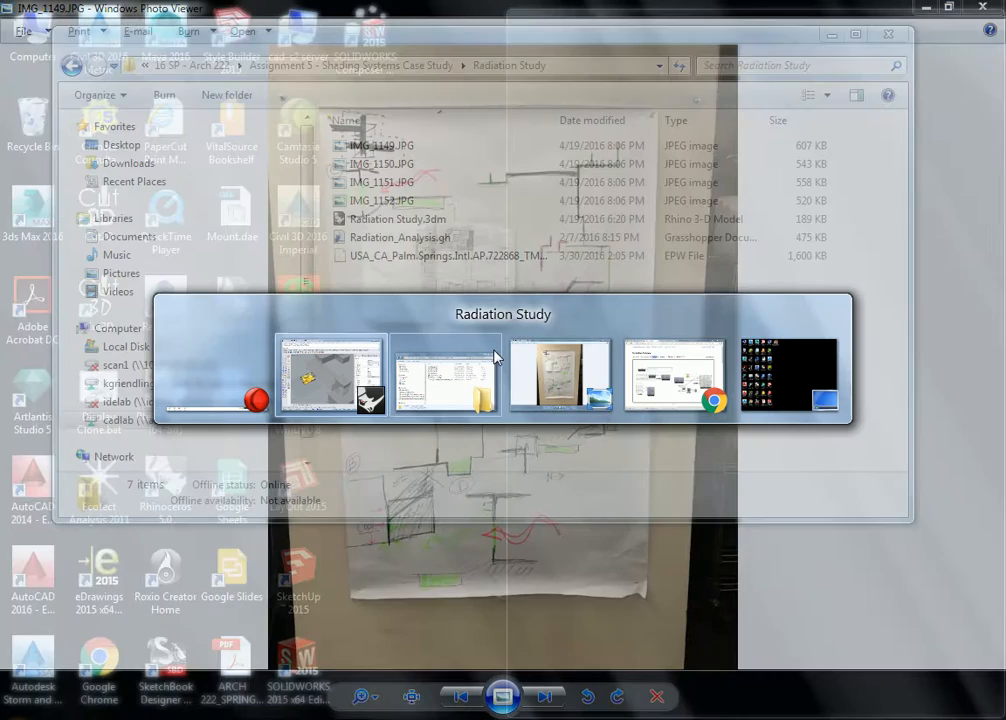
pyautogui.click(445, 375)
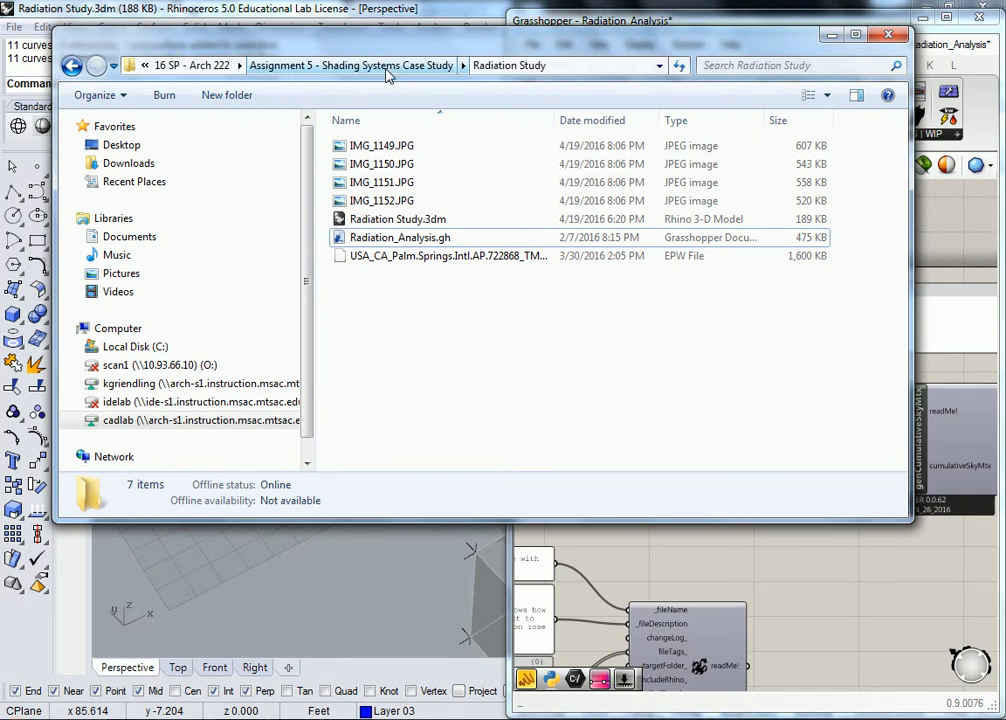
pyautogui.click(436, 264)
pyautogui.click(659, 569)
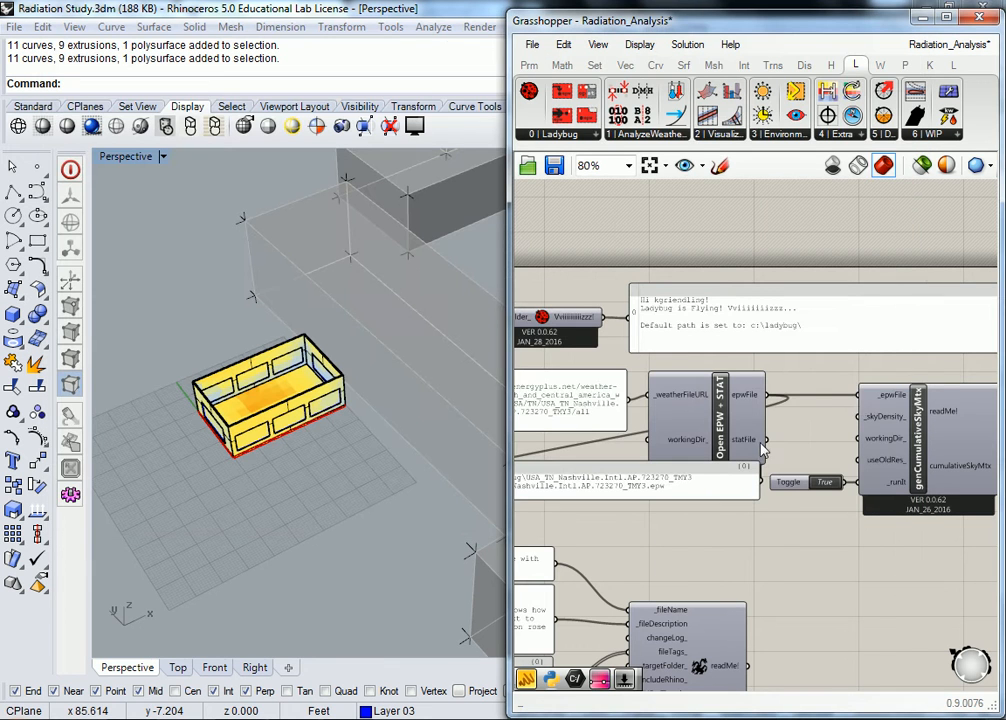
# Step: Delete the Open EPW + STAT component, the Nashville weather URL panel and the output panel beneath them
pyautogui.click(737, 410)
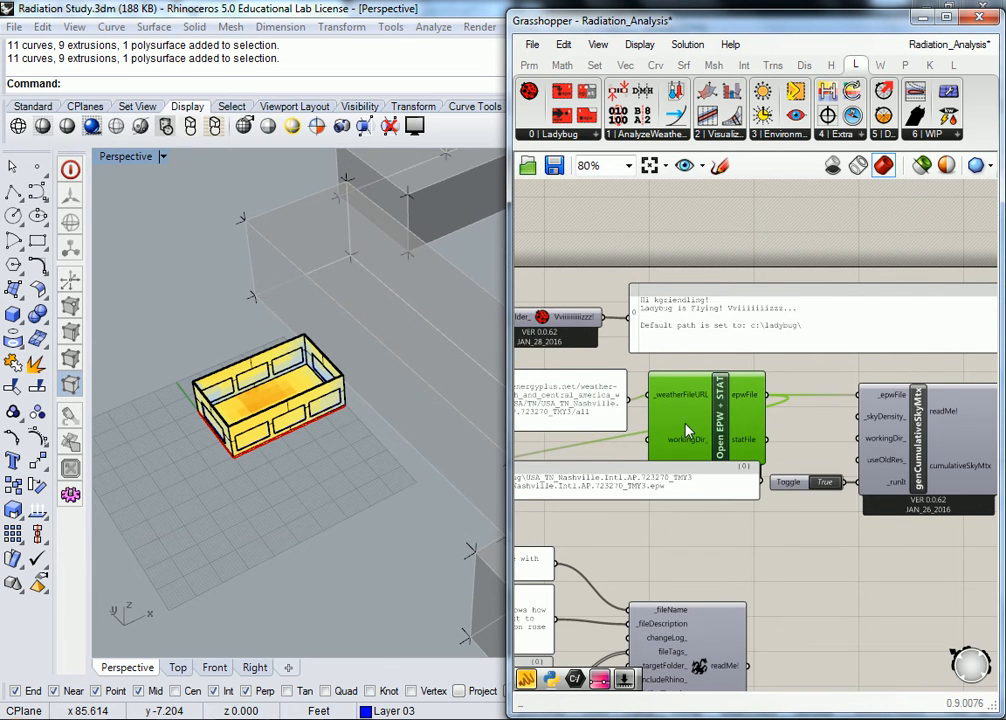
pyautogui.moveTo(670, 431); pyautogui.dragTo(761, 432, button='right')
pyautogui.press('Delete')
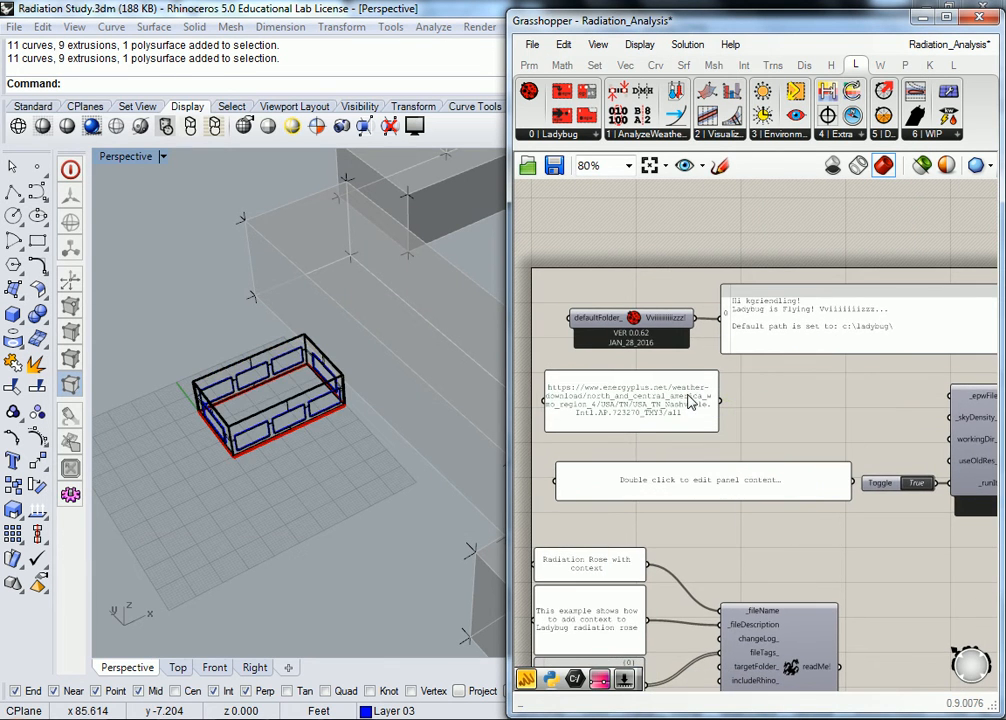
pyautogui.click(700, 410)
pyautogui.press('Delete')
pyautogui.click(696, 474)
pyautogui.press('Delete')
pyautogui.moveTo(782, 452); pyautogui.dragTo(688, 459, button='right')
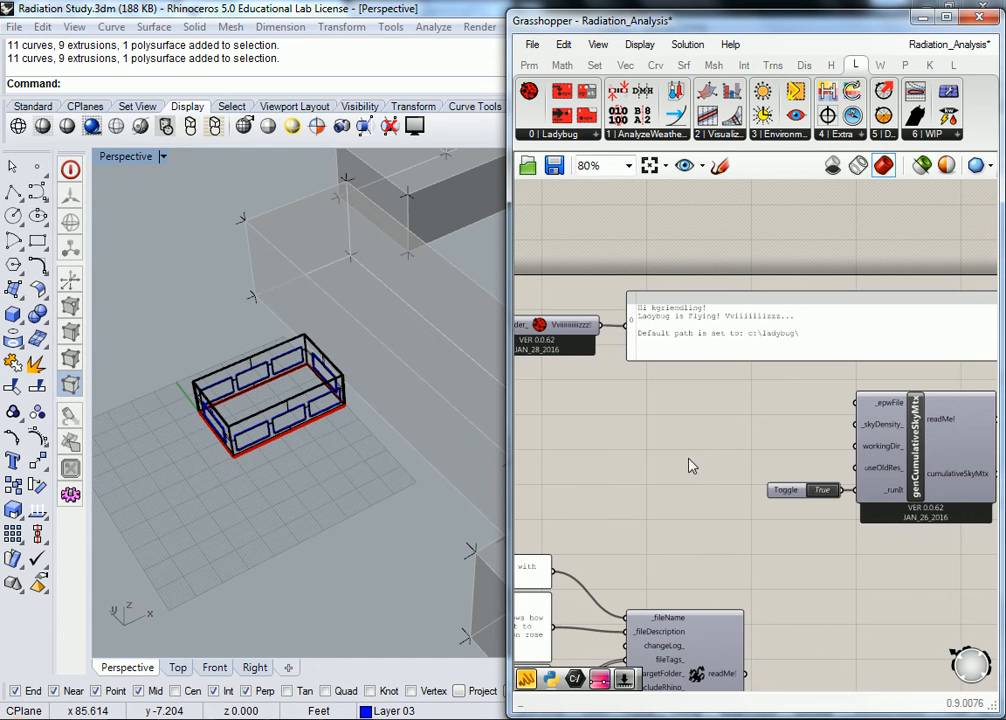
# Step: Add a File Path parameter in front of genCumulativeSkyMtx and rename it Palm Springs
pyautogui.click(529, 65)
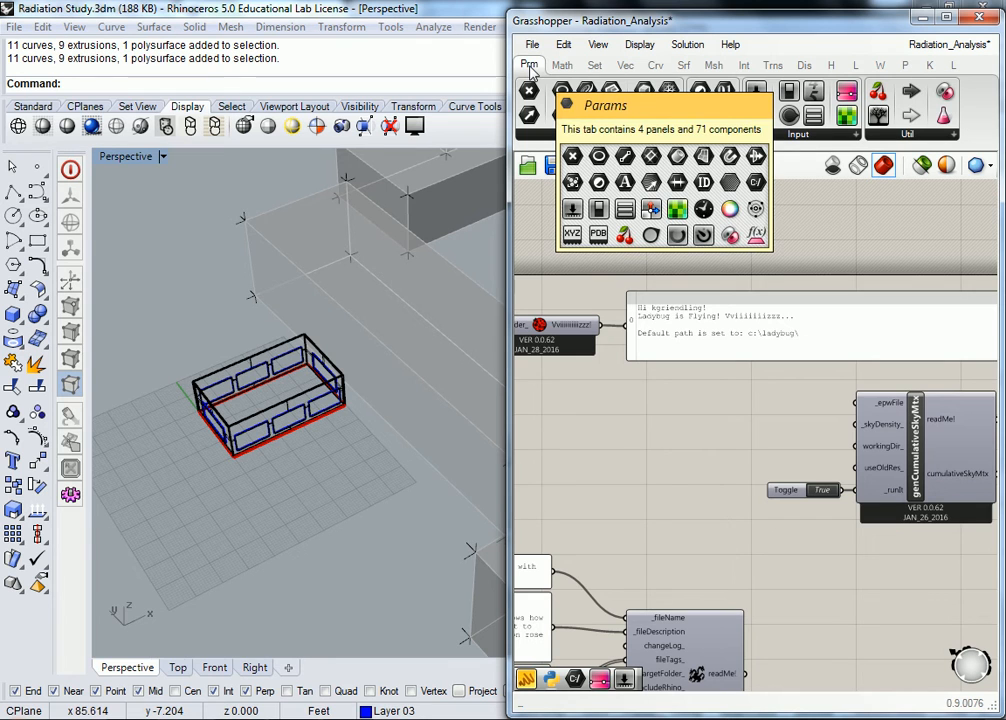
pyautogui.click(679, 136)
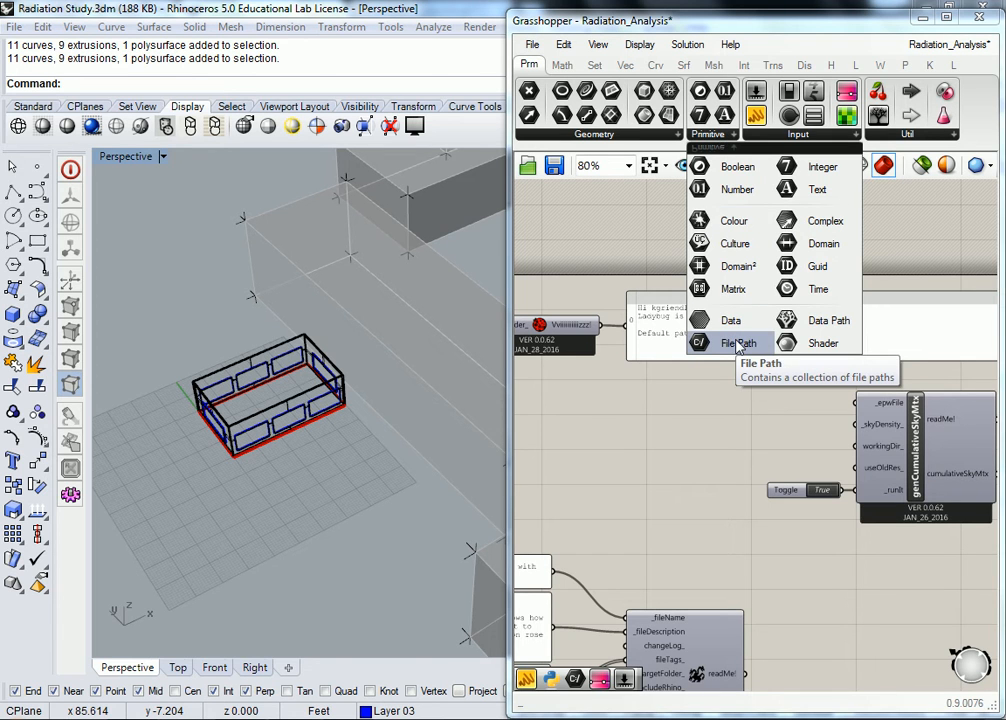
pyautogui.moveTo(738, 345); pyautogui.dragTo(749, 413)
pyautogui.rightClick(738, 404)
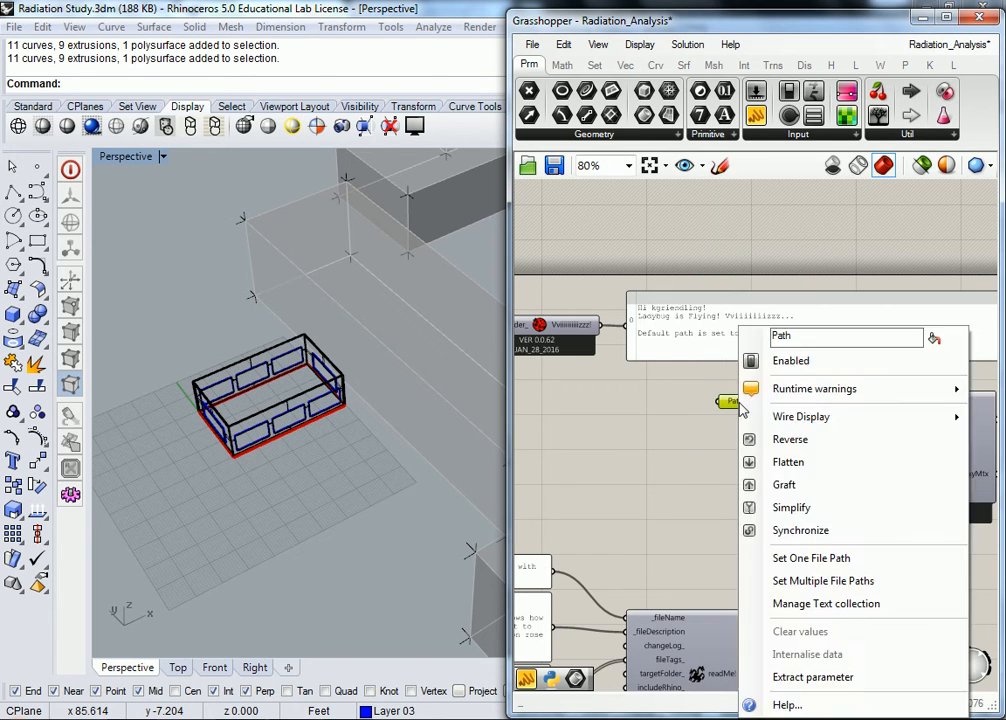
pyautogui.moveTo(797, 337); pyautogui.dragTo(766, 344)
pyautogui.write('Palm Springs')
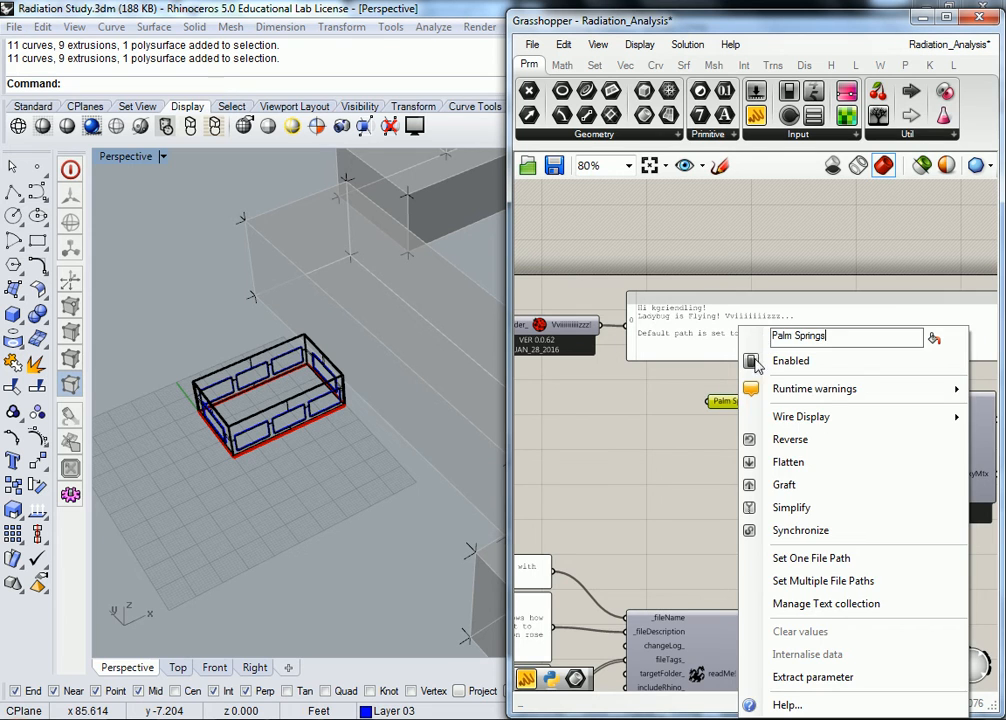
pyautogui.press('Return')
pyautogui.rightClick(734, 405)
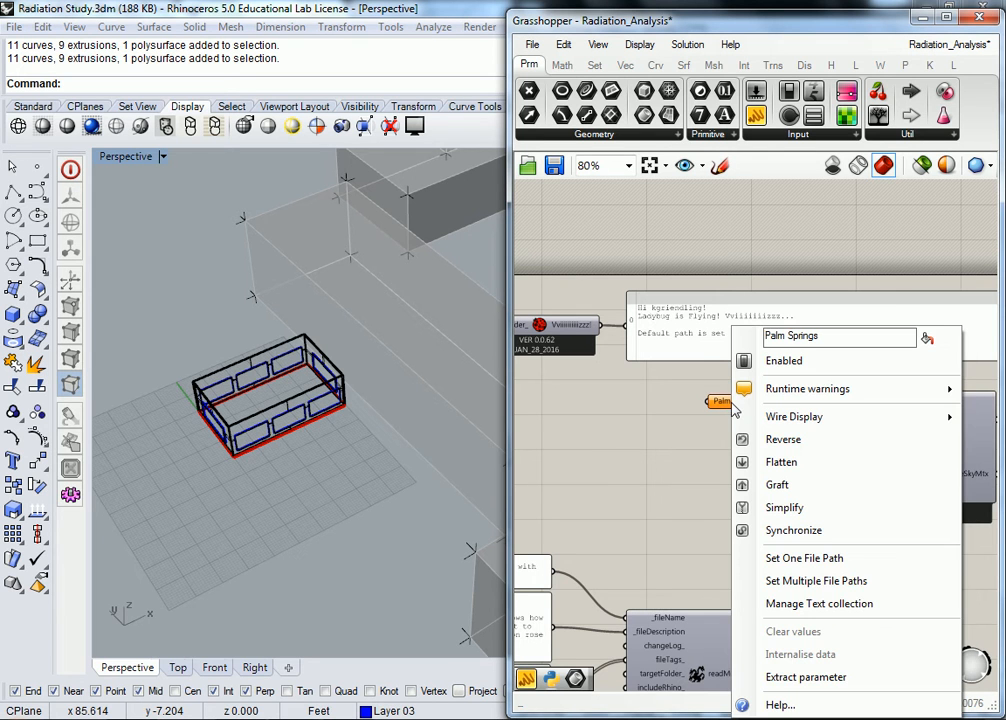
pyautogui.press('Escape')
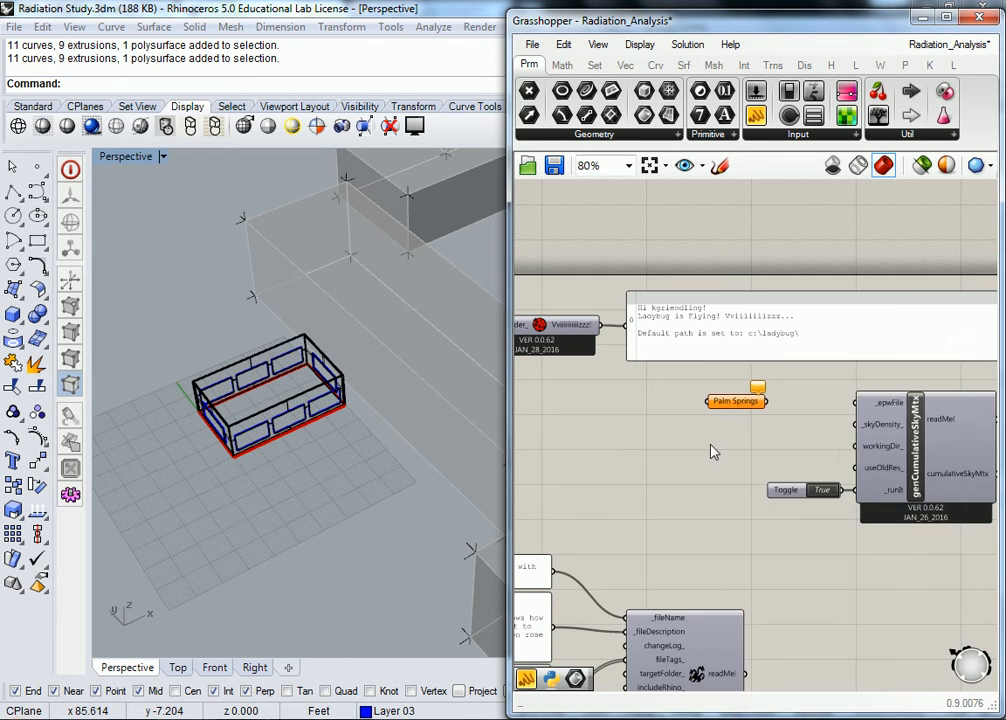
# Step: Set the Palm Springs parameter's single file path to the Palm Springs EPW file in the Radiation Study folder
pyautogui.scroll(4, 745, 405)
pyautogui.scroll(1, 750, 403)
pyautogui.scroll(-2, 736, 404)
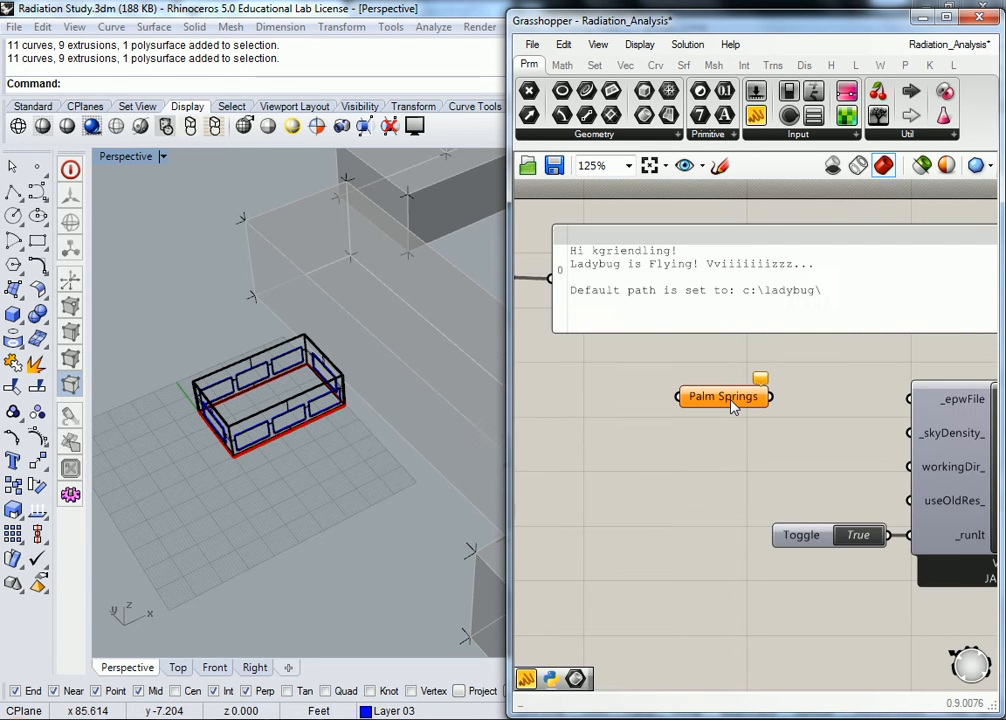
pyautogui.rightClick(732, 405)
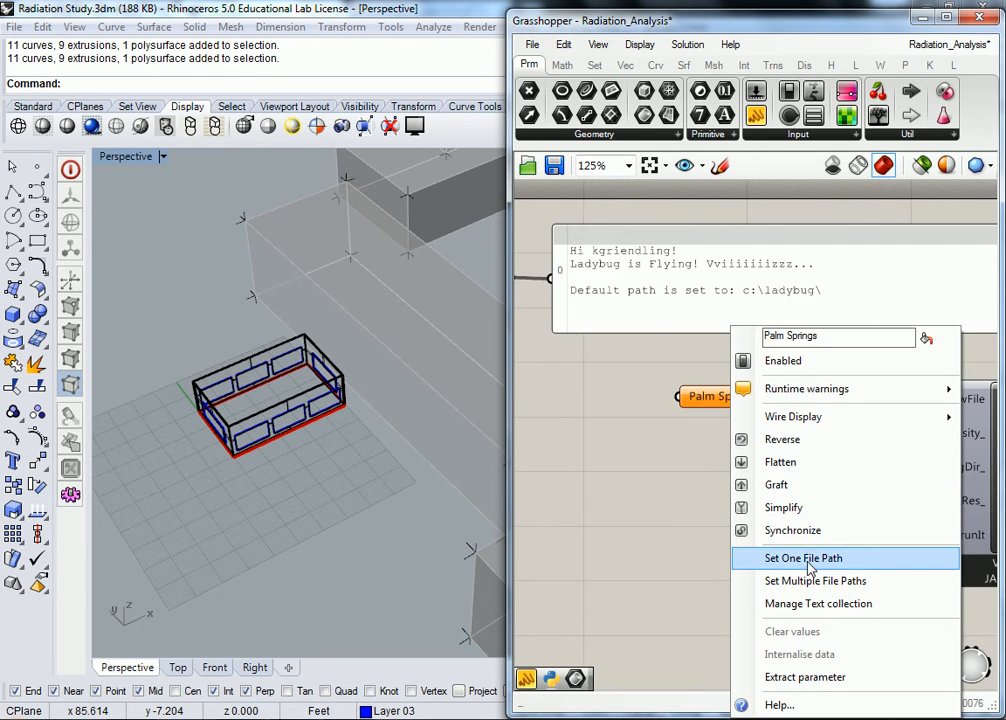
pyautogui.click(758, 558)
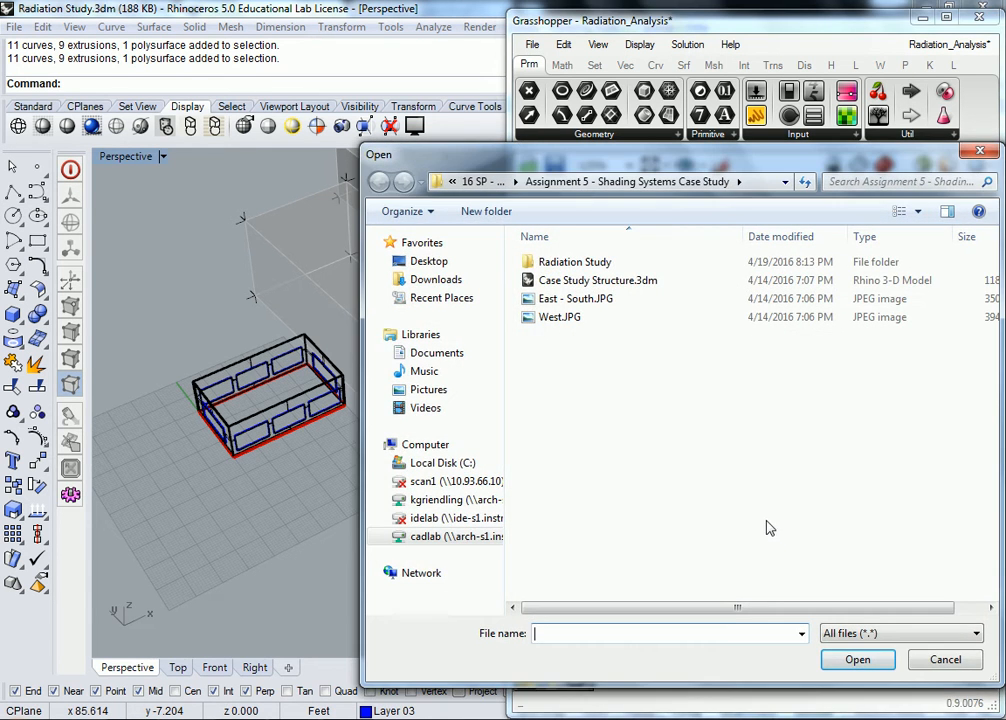
pyautogui.doubleClick(588, 263)
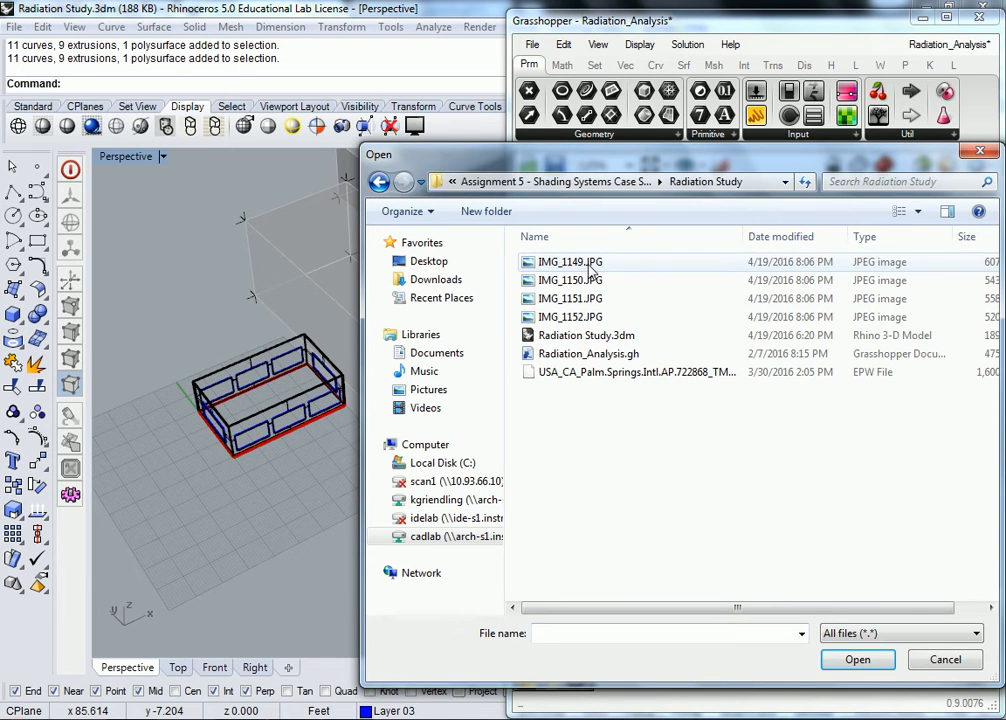
pyautogui.click(599, 376)
pyautogui.click(855, 662)
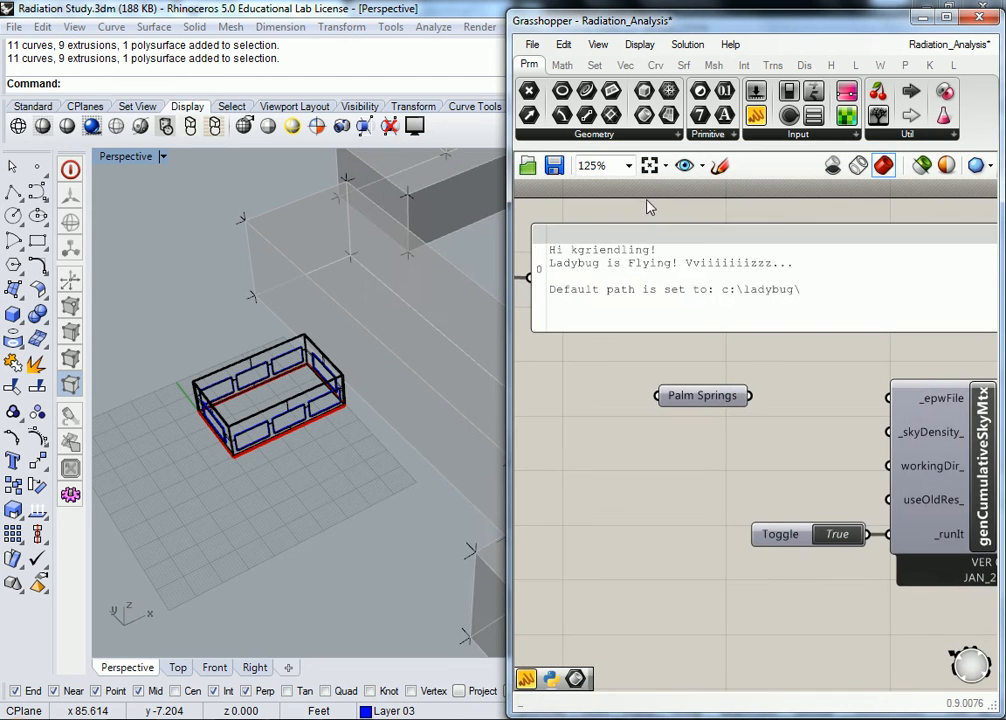
# Step: Connect the Palm Springs parameter to the _epwFile input of genCumulativeSkyMtx
pyautogui.scroll(-2, 672, 204)
pyautogui.moveTo(790, 336); pyautogui.dragTo(755, 348, button='right')
pyautogui.moveTo(694, 368); pyautogui.dragTo(805, 370)
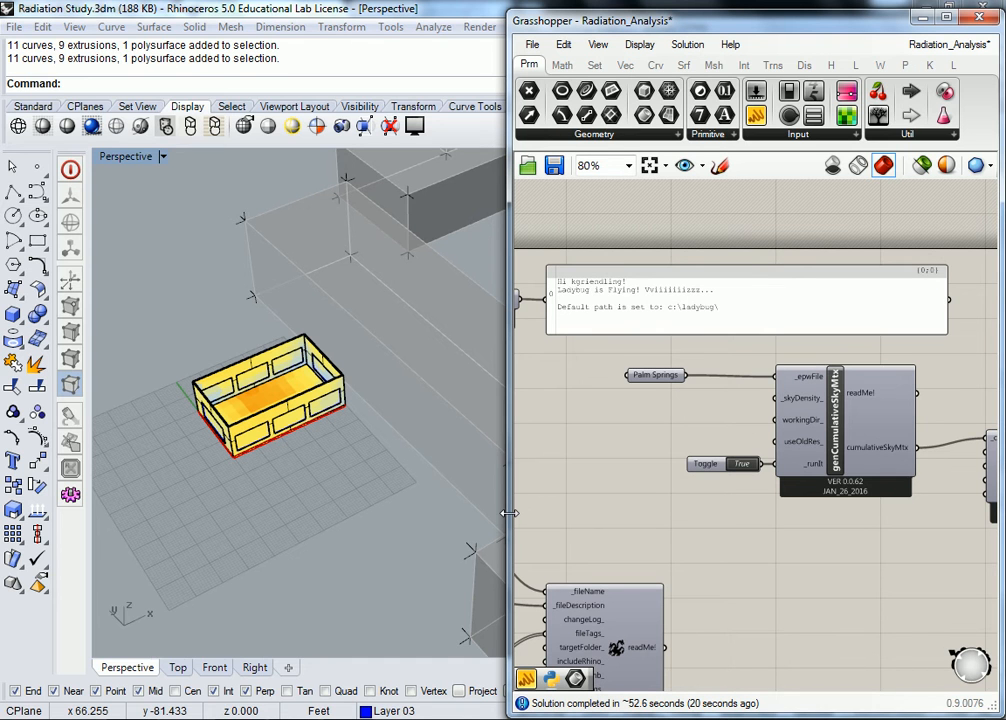
# Step: Examine the recalculated radiation colours on the small building, the surrounding context buildings and the analysis label in the Rhino viewport
pyautogui.middleClick(300, 458)
pyautogui.moveTo(268, 465); pyautogui.dragTo(415, 511, button='right')
pyautogui.scroll(5, 290, 542)
pyautogui.moveTo(290, 542); pyautogui.dragTo(380, 408, button='right')
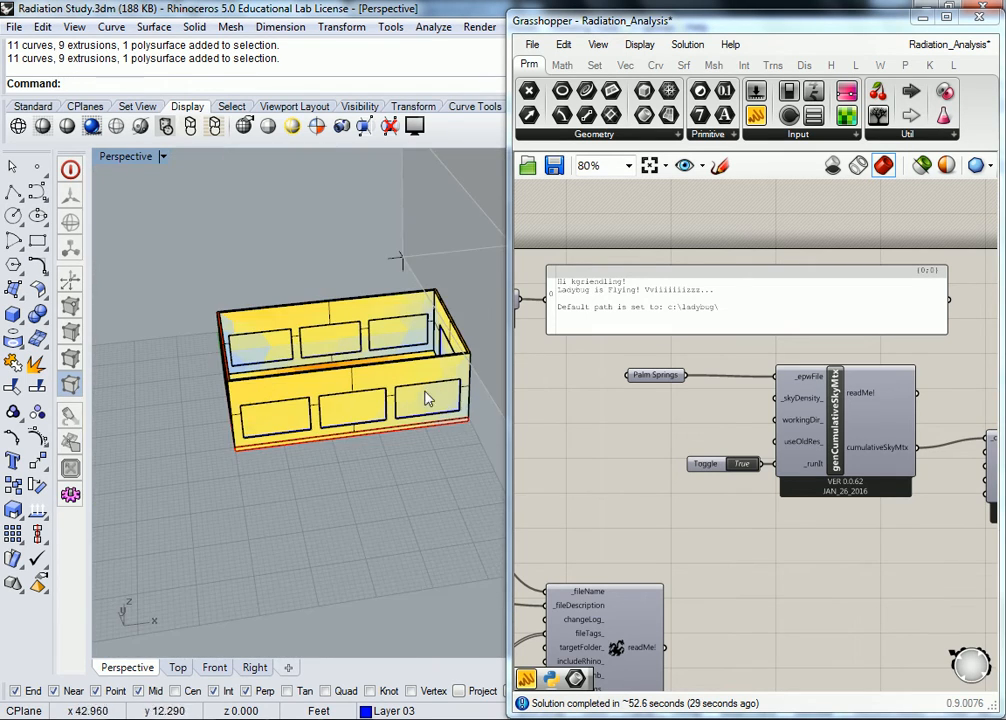
pyautogui.scroll(-3, 432, 360)
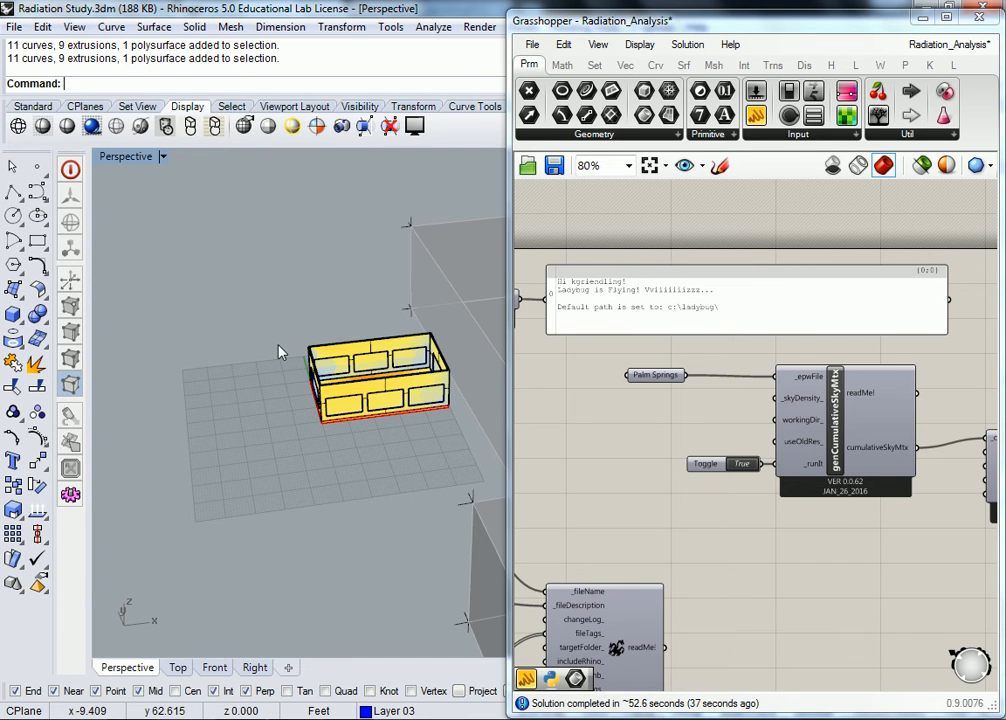
pyautogui.scroll(-3, 662, 428)
pyautogui.moveTo(782, 440); pyautogui.dragTo(621, 417, button='right')
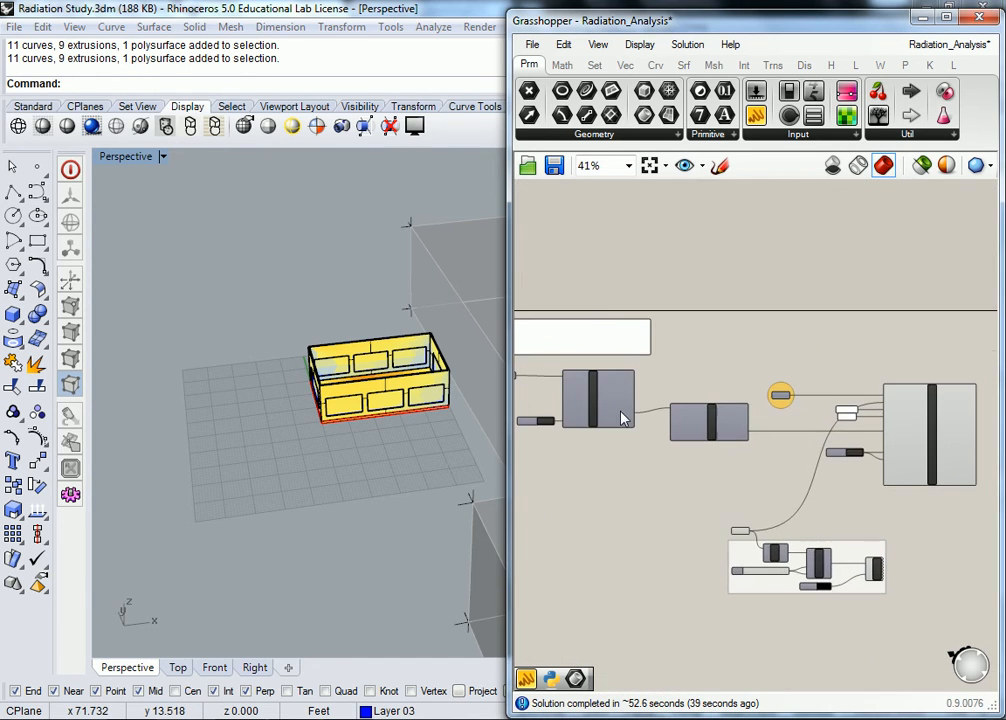
pyautogui.scroll(-5, 294, 279)
pyautogui.scroll(-3, 250, 250)
pyautogui.scroll(3, 321, 278)
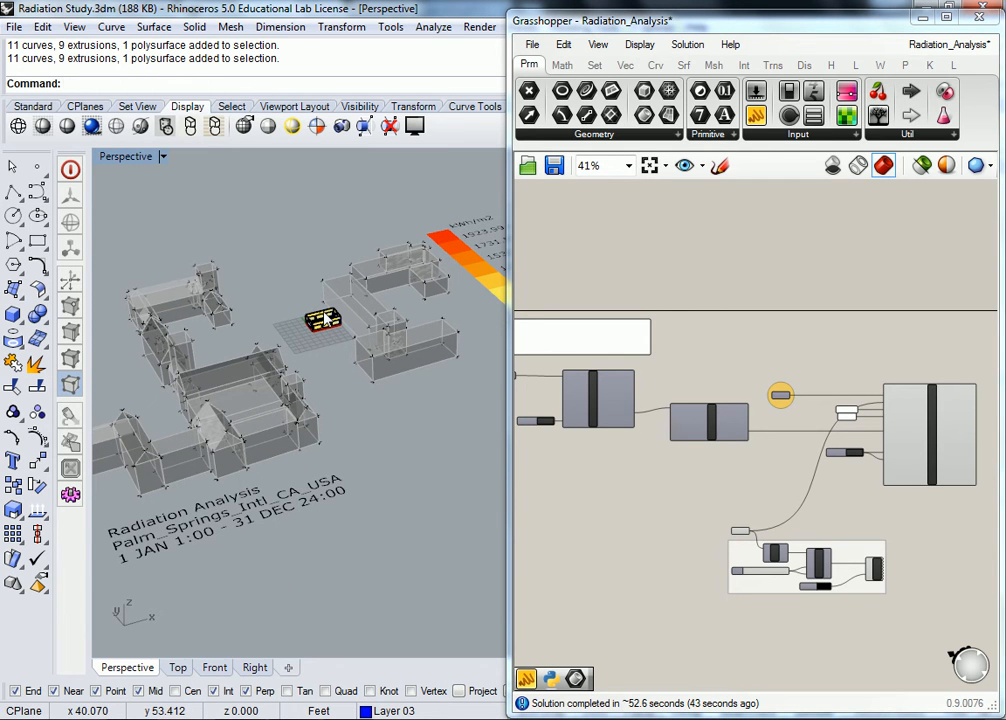
# Step: Disconnect the source wired to the context_ input of the radiationAnalysis component
pyautogui.click(885, 324)
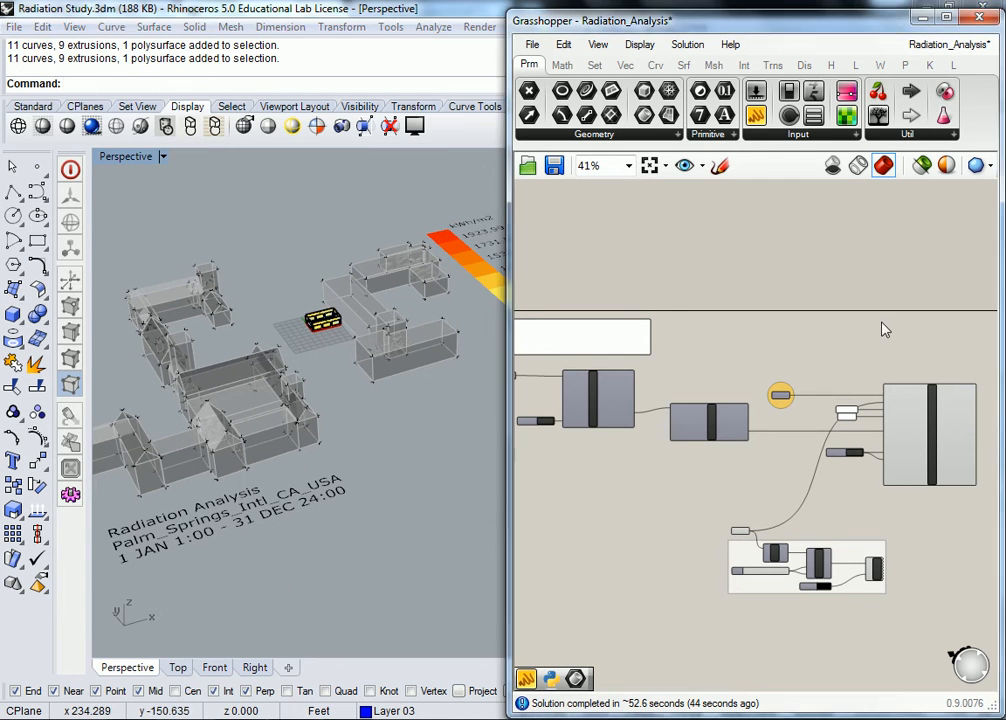
pyautogui.scroll(1, 814, 488)
pyautogui.moveTo(875, 421); pyautogui.dragTo(687, 401, button='right')
pyautogui.scroll(5, 687, 408)
pyautogui.moveTo(703, 359); pyautogui.dragTo(763, 382, button='right')
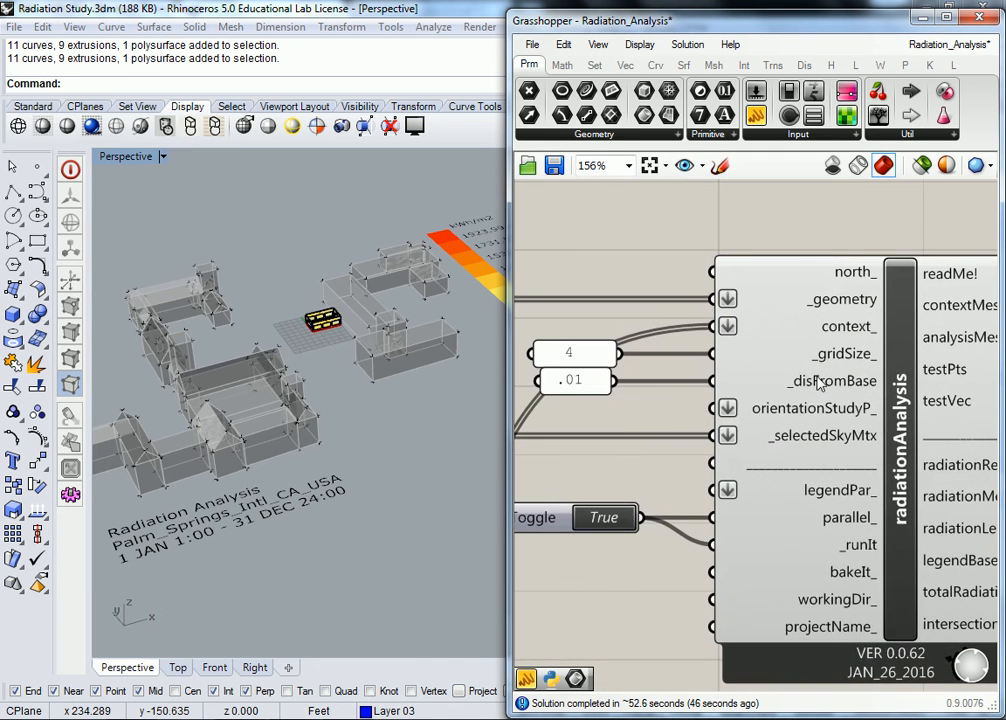
pyautogui.moveTo(674, 370); pyautogui.dragTo(732, 348, button='right')
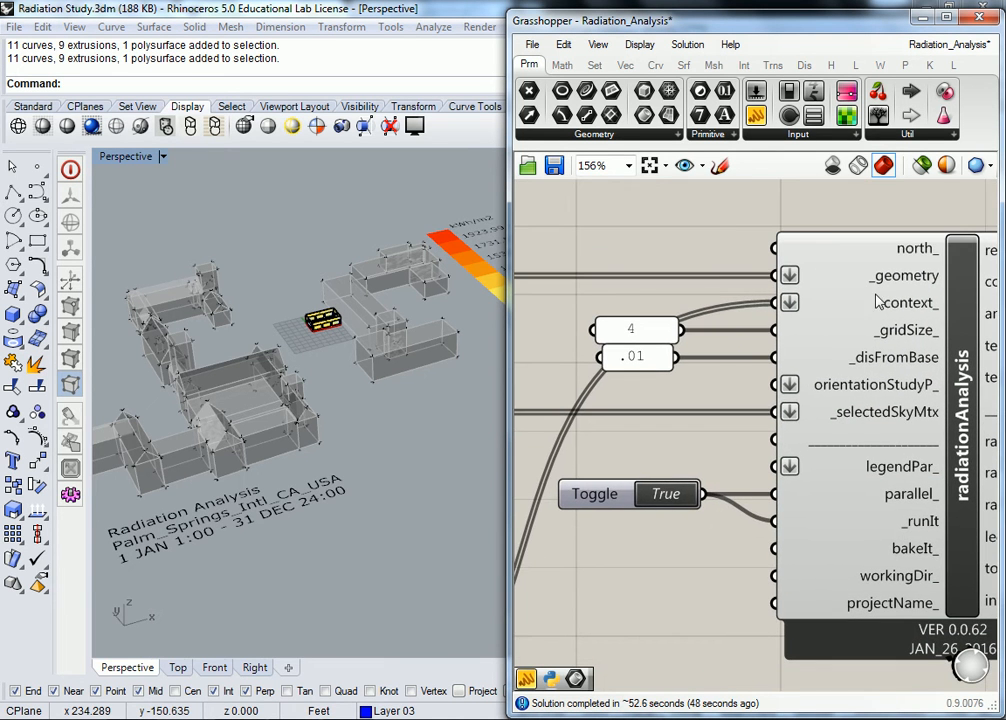
pyautogui.moveTo(895, 310)
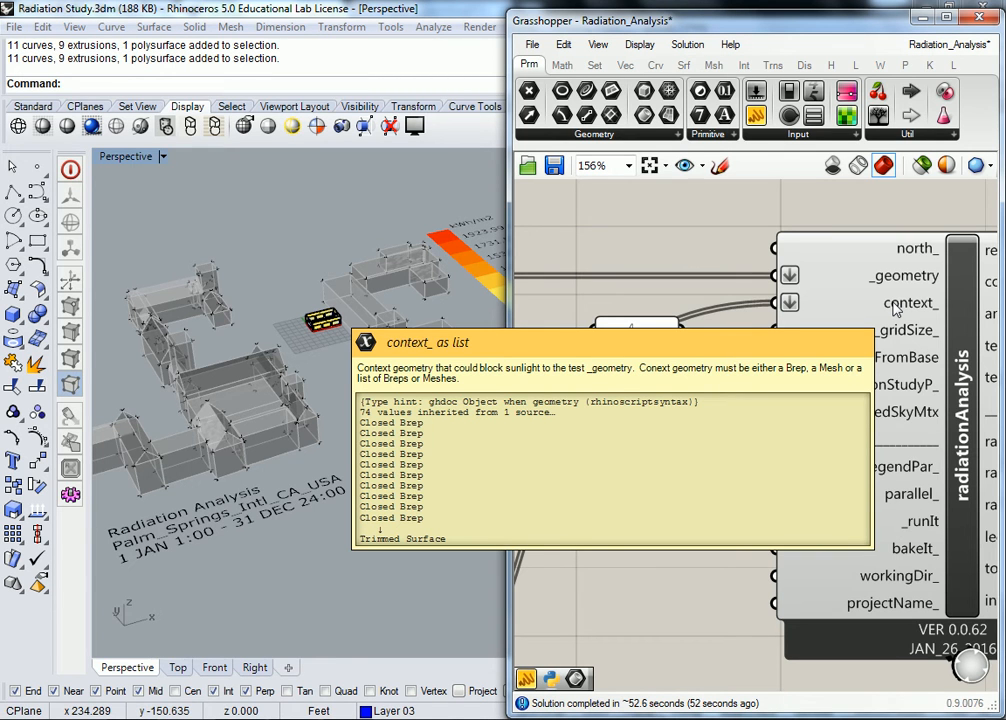
pyautogui.rightClick(895, 310)
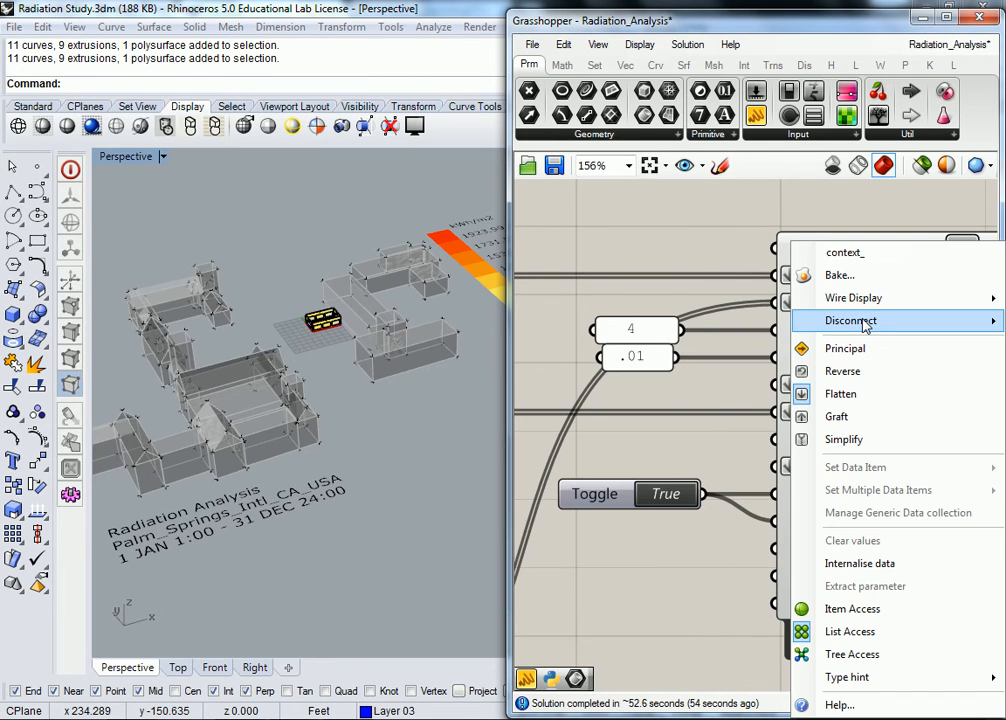
pyautogui.click(740, 325)
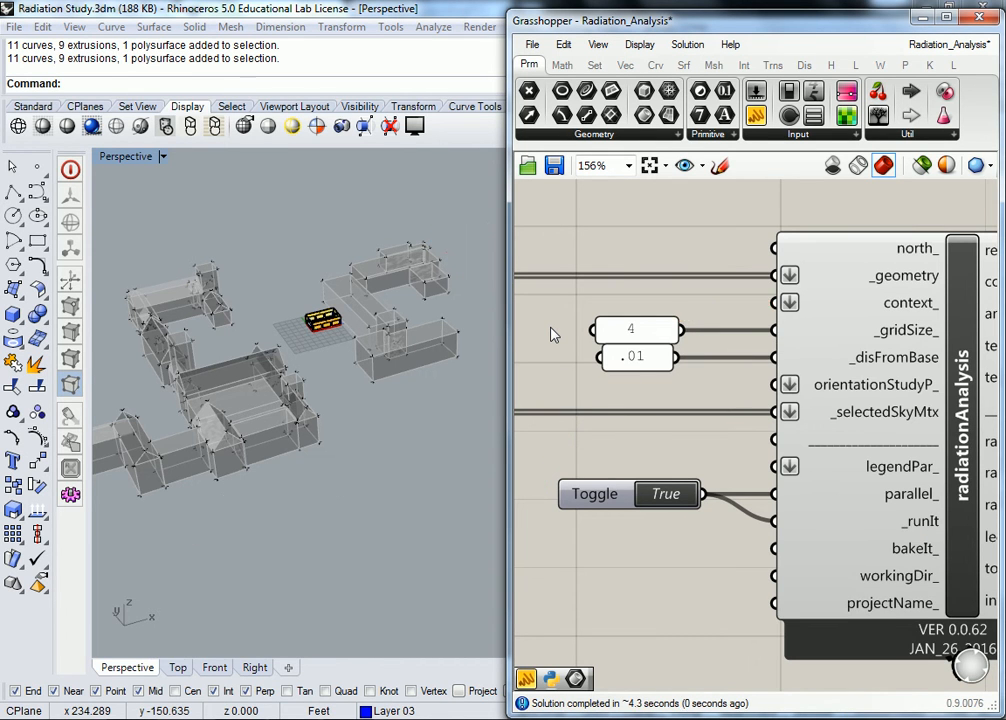
# Step: Set the toggle that feeds radiationAnalysis's parallel_ and _runIt inputs to False
pyautogui.doubleClick(665, 493)
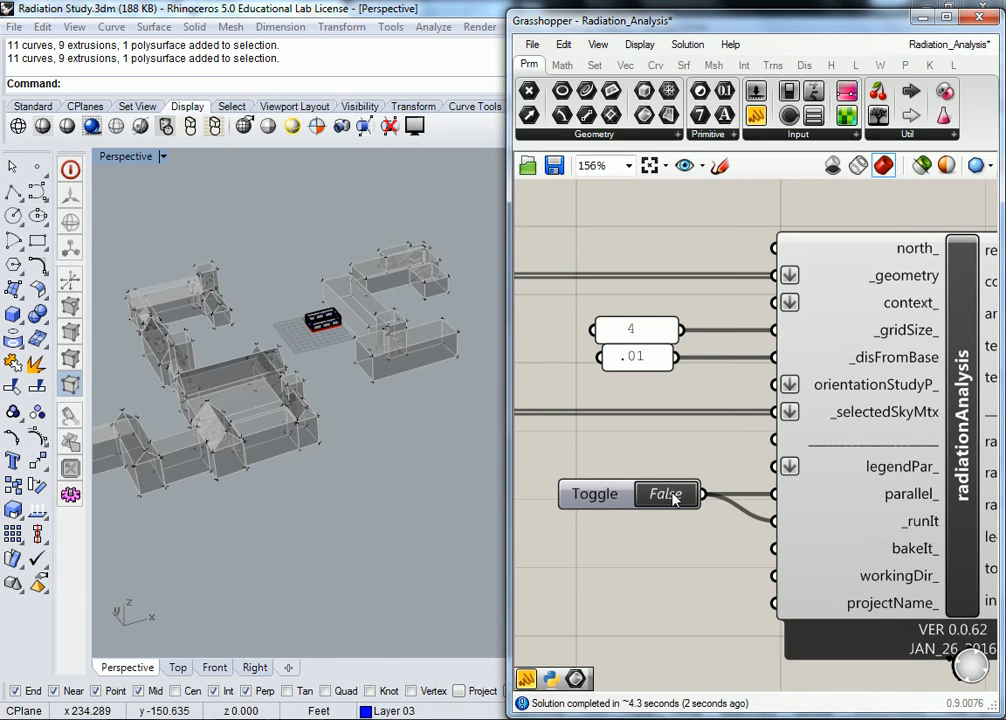
pyautogui.moveTo(298, 328); pyautogui.dragTo(328, 352, button='right')
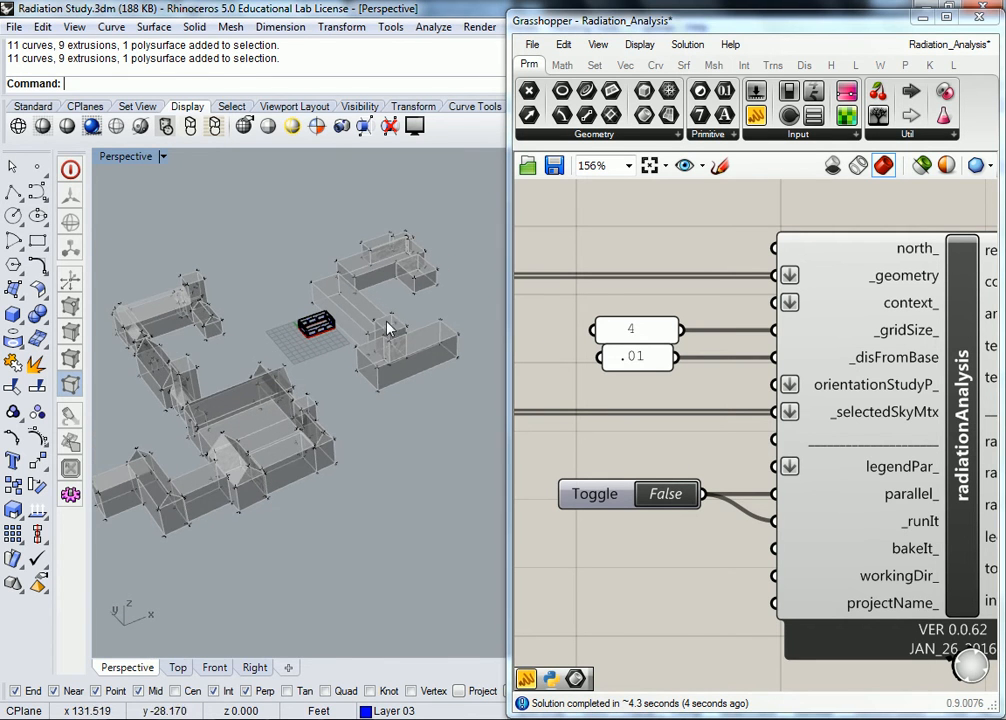
pyautogui.scroll(-4, 387, 327)
pyautogui.scroll(-4, 700, 460)
pyautogui.scroll(2, 650, 440)
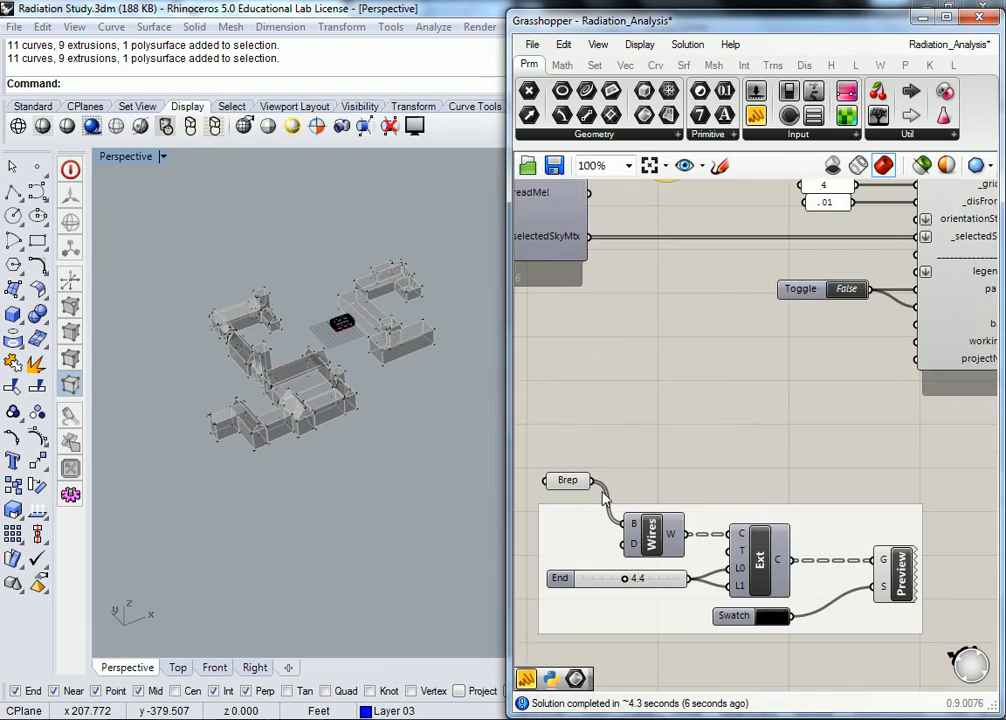
# Step: Turn off the preview of the Brep parameter that holds the context buildings
pyautogui.moveTo(970, 433); pyautogui.dragTo(582, 606)
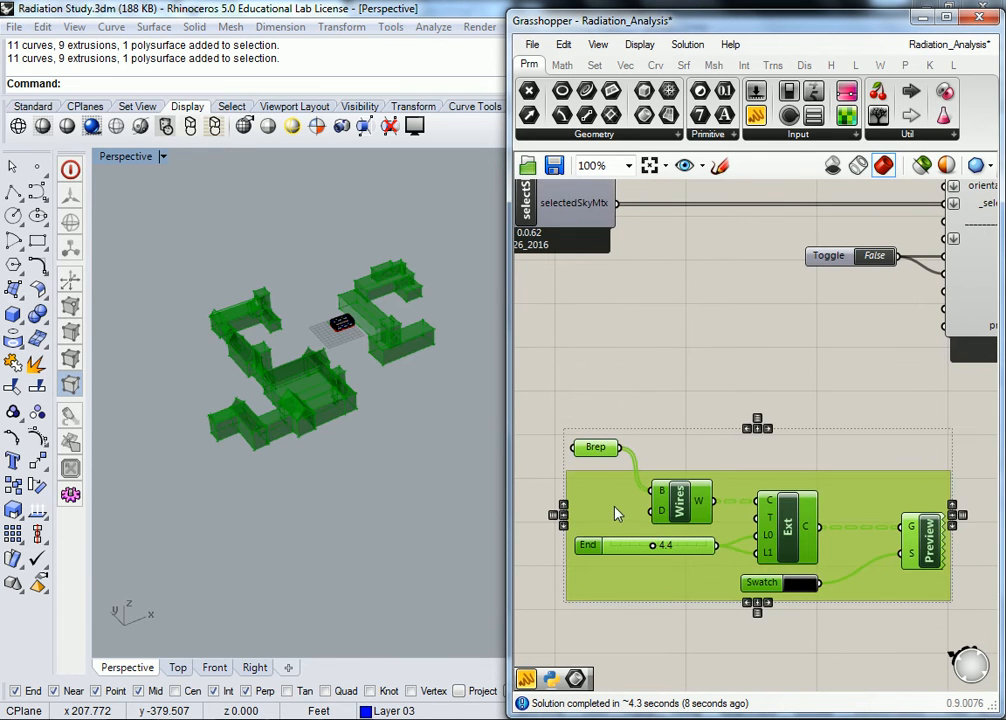
pyautogui.click(599, 452)
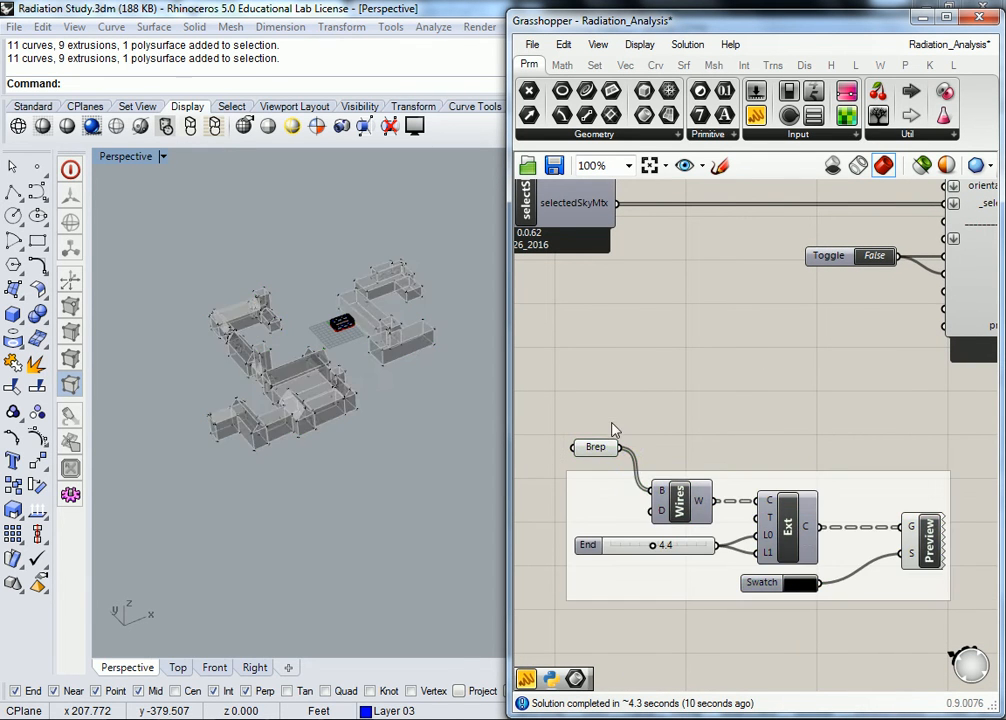
pyautogui.rightClick(603, 456)
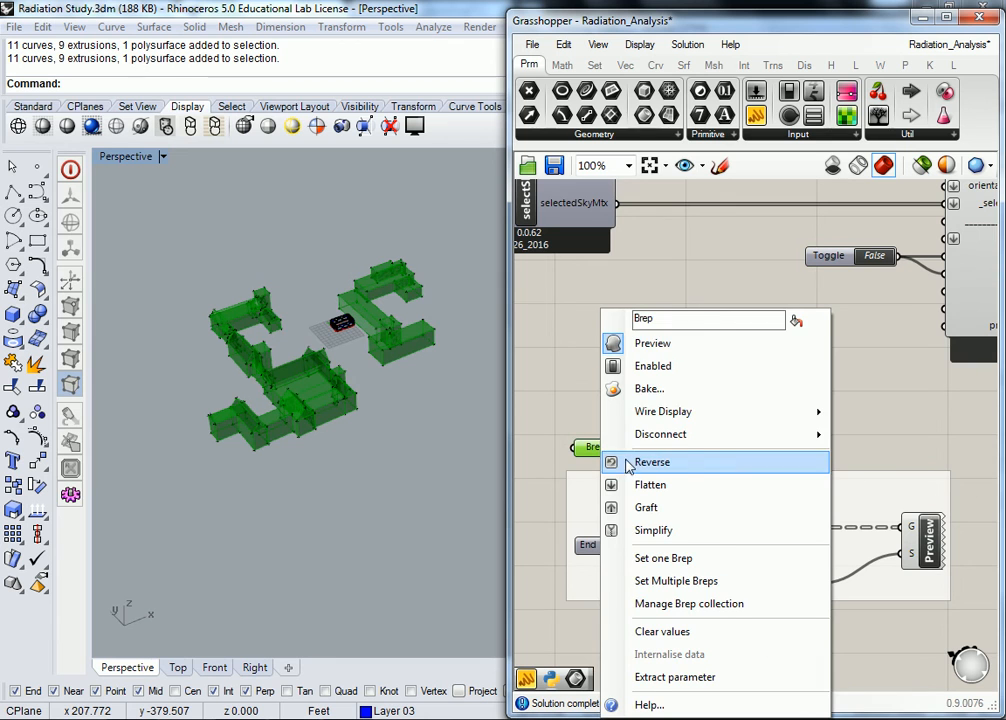
pyautogui.click(650, 345)
pyautogui.click(620, 361)
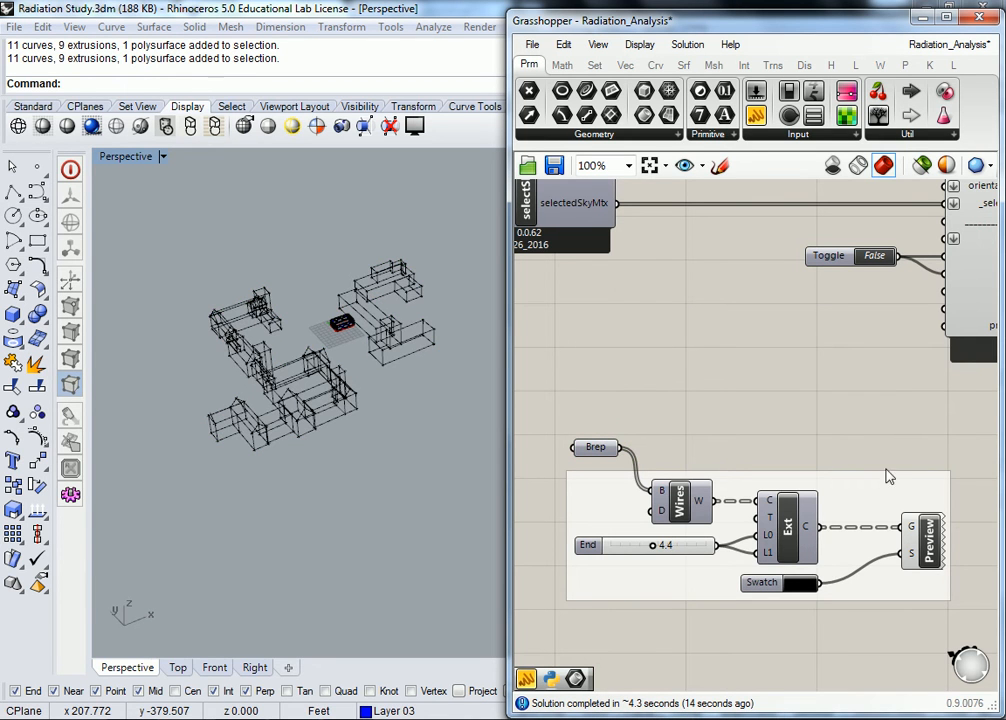
# Step: Turn off the display of the Preview component in the context wireframe group
pyautogui.rightClick(927, 538)
pyautogui.click(785, 571)
pyautogui.click(824, 450)
pyautogui.moveTo(808, 433); pyautogui.dragTo(788, 447, button='right')
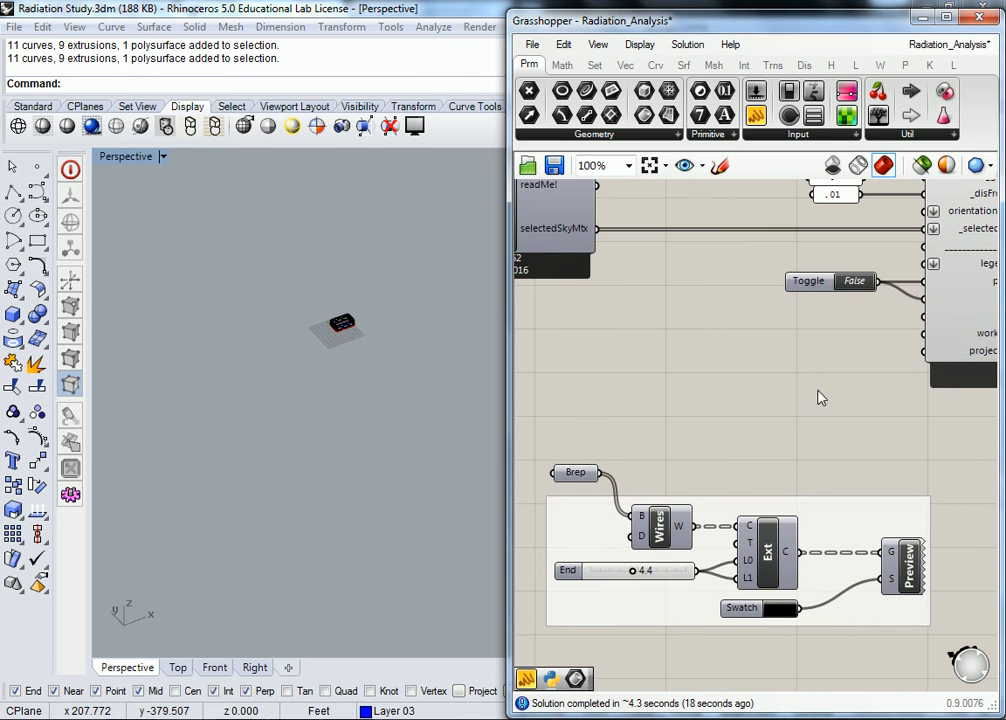
# Step: Examine the description of radiationAnalysis's context_ input and the small building in the Rhino viewport
pyautogui.moveTo(817, 399); pyautogui.dragTo(724, 431, button='right')
pyautogui.scroll(-2, 724, 431)
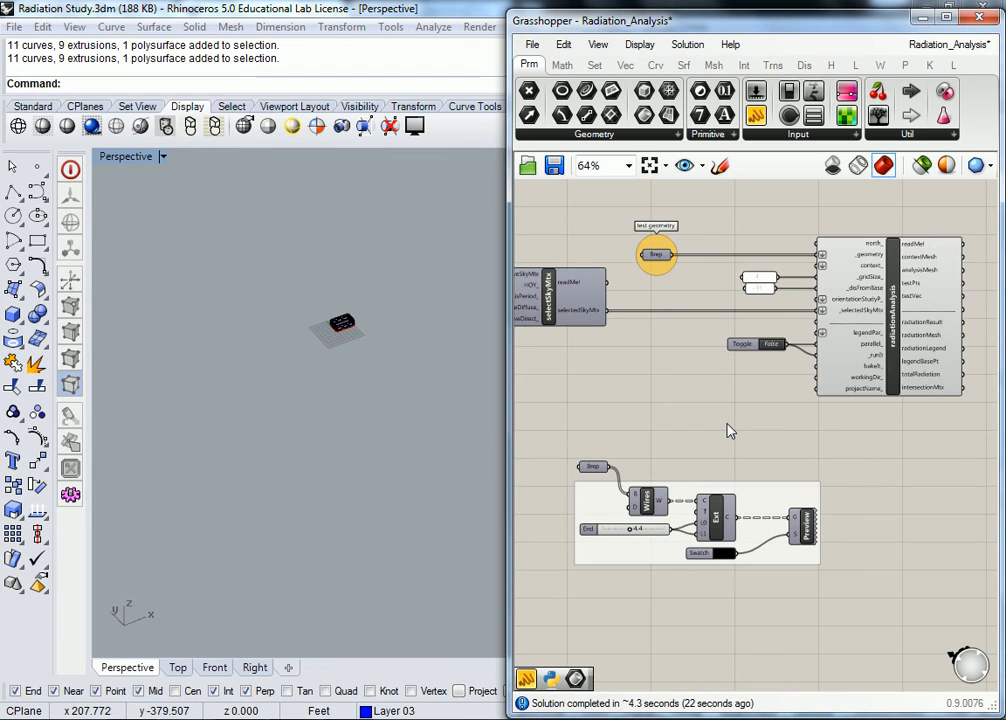
pyautogui.scroll(5, 960, 260)
pyautogui.moveTo(972, 269); pyautogui.dragTo(799, 316, button='right')
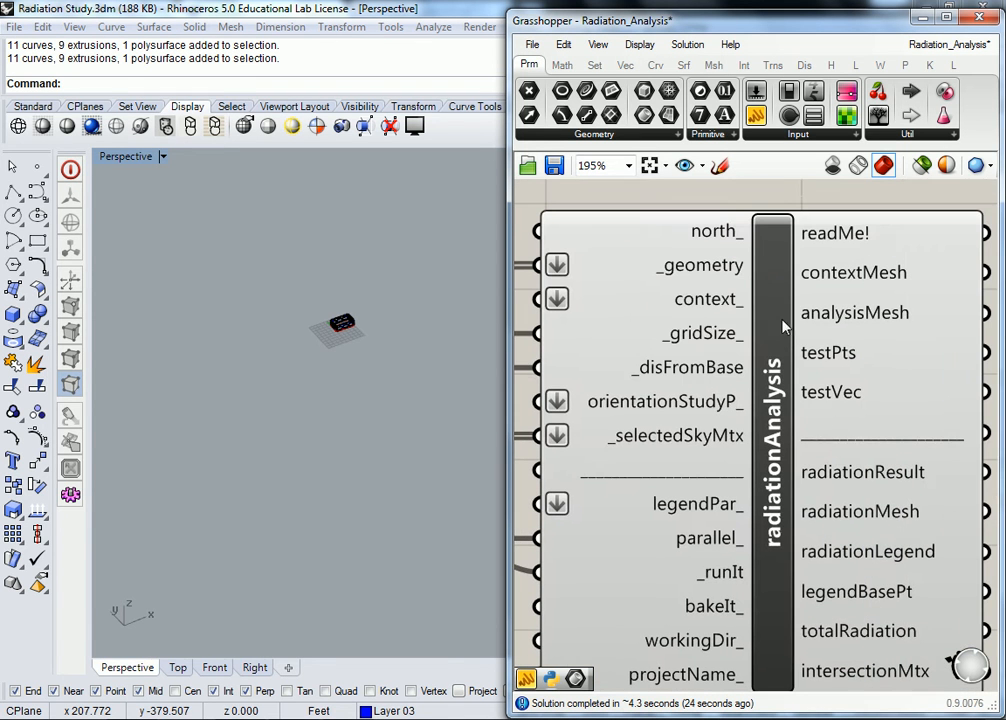
pyautogui.moveTo(731, 313)
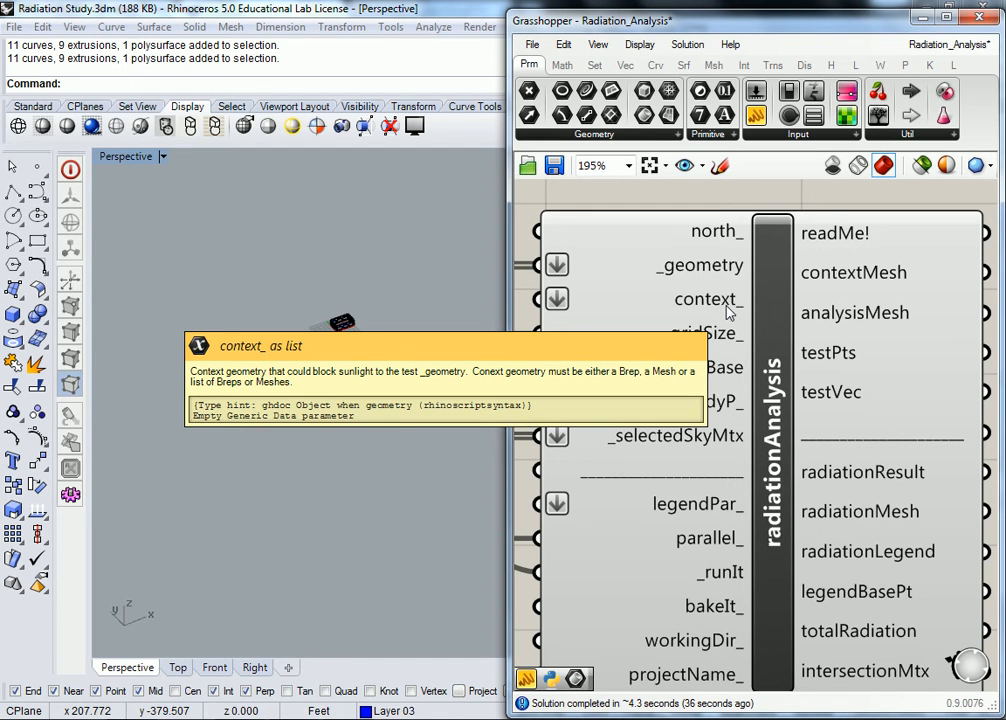
pyautogui.scroll(4, 375, 314)
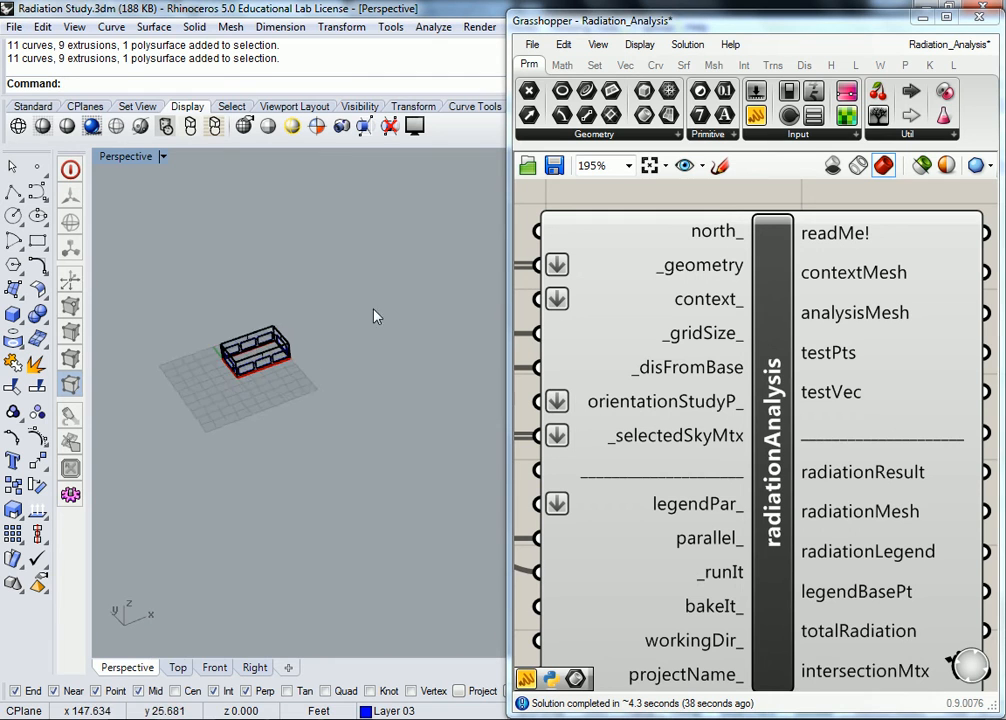
pyautogui.scroll(3, 330, 338)
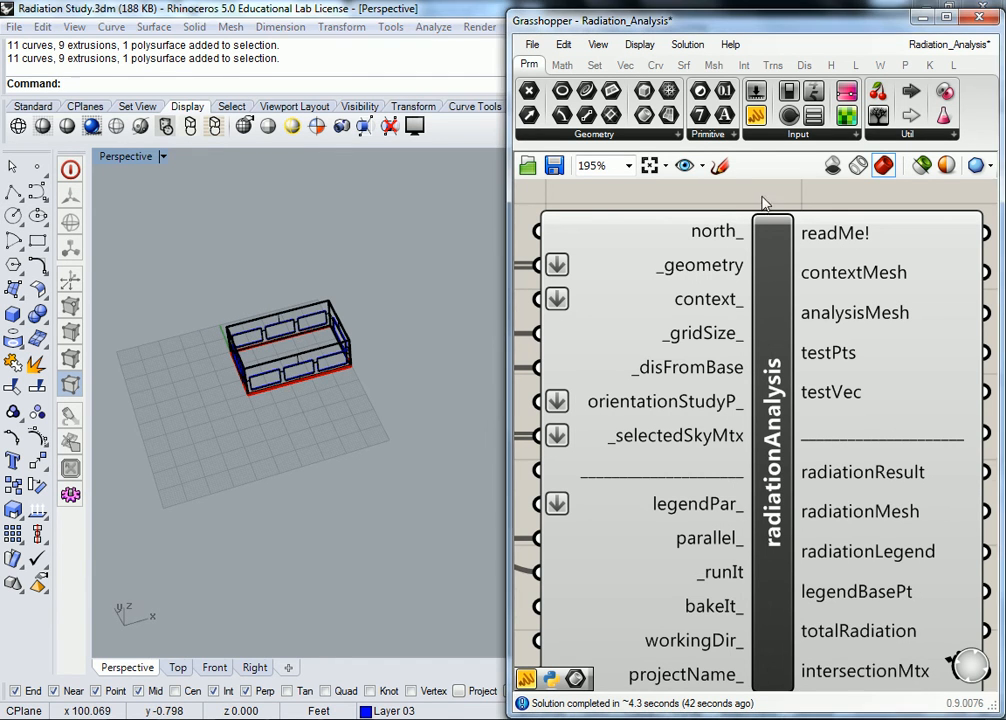
pyautogui.scroll(-8, 735, 240)
pyautogui.scroll(3, 722, 297)
pyautogui.moveTo(714, 298); pyautogui.dragTo(722, 340, button='right')
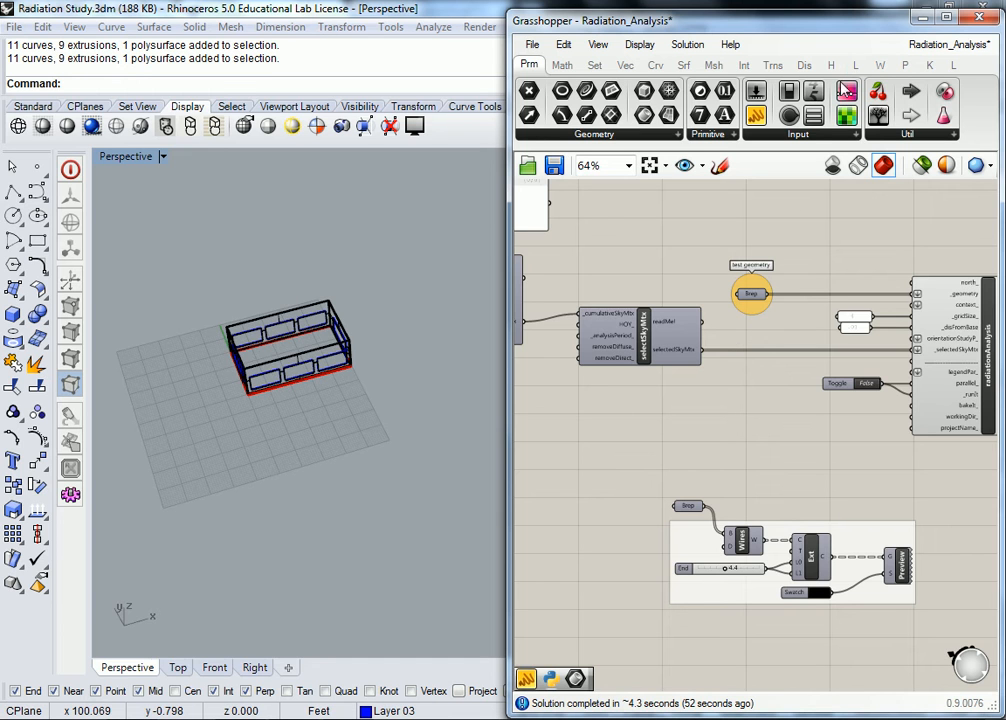
# Step: Widen the Grasshopper window and add a Ladybug Analysis Period component to the canvas
pyautogui.moveTo(508, 246); pyautogui.dragTo(404, 260)
pyautogui.keyDown('shift'); pyautogui.moveTo(318, 302); pyautogui.dragTo(253, 374, button='right'); pyautogui.keyUp('shift')
pyautogui.click(790, 65)
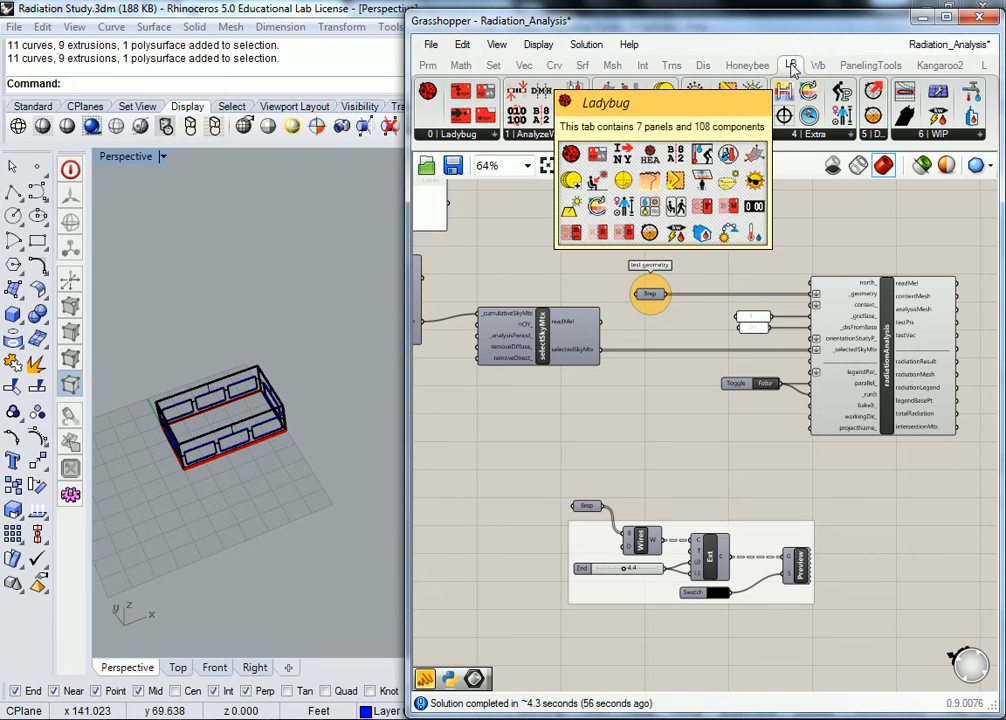
pyautogui.click(530, 141)
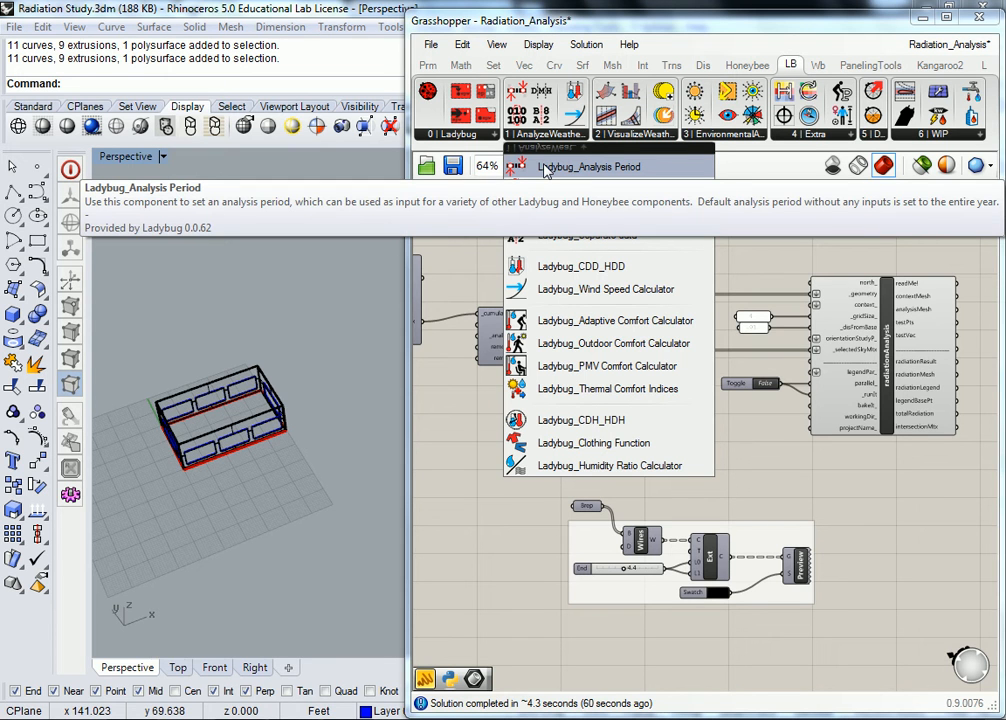
pyautogui.click(545, 170)
pyautogui.click(512, 460)
# Step: Move the analysisPeriod component to just below the genCumulativeSkyMtx component
pyautogui.moveTo(541, 427); pyautogui.dragTo(750, 422, button='right')
pyautogui.scroll(2, 716, 433)
pyautogui.click(683, 432)
pyautogui.moveTo(683, 432); pyautogui.dragTo(565, 402)
pyautogui.moveTo(737, 418); pyautogui.dragTo(775, 433, button='right')
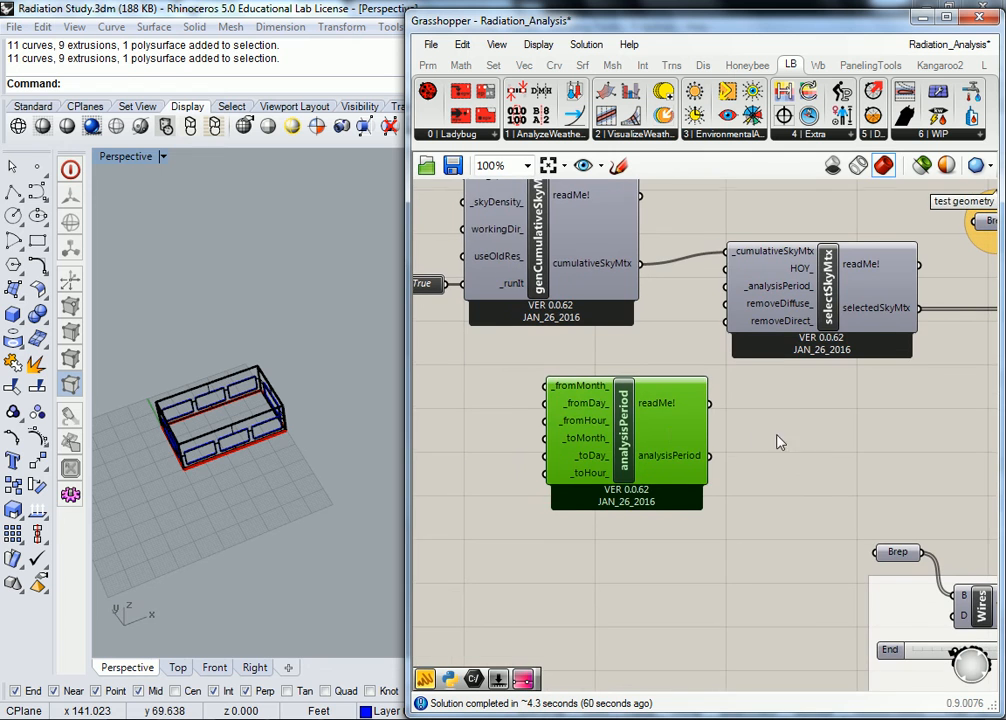
pyautogui.moveTo(646, 431); pyautogui.dragTo(638, 417)
pyautogui.moveTo(624, 411); pyautogui.dragTo(722, 382, button='right')
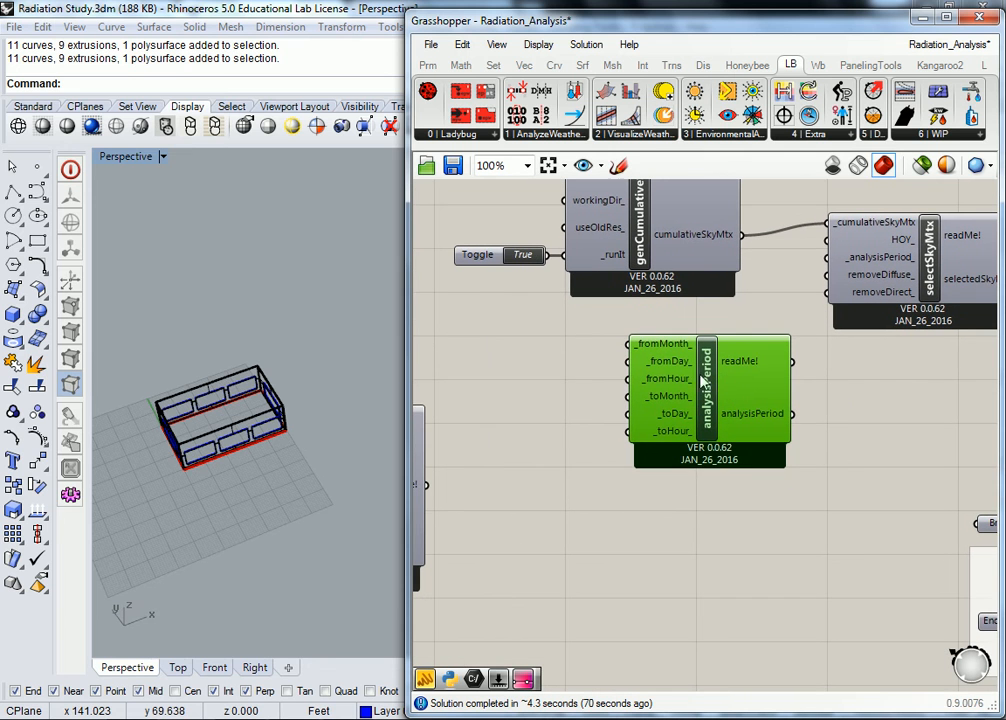
pyautogui.click(571, 362)
# Step: Add a small panel containing 6 and connect it to the _fromMonth_ input of analysisPeriod
pyautogui.moveTo(673, 350)
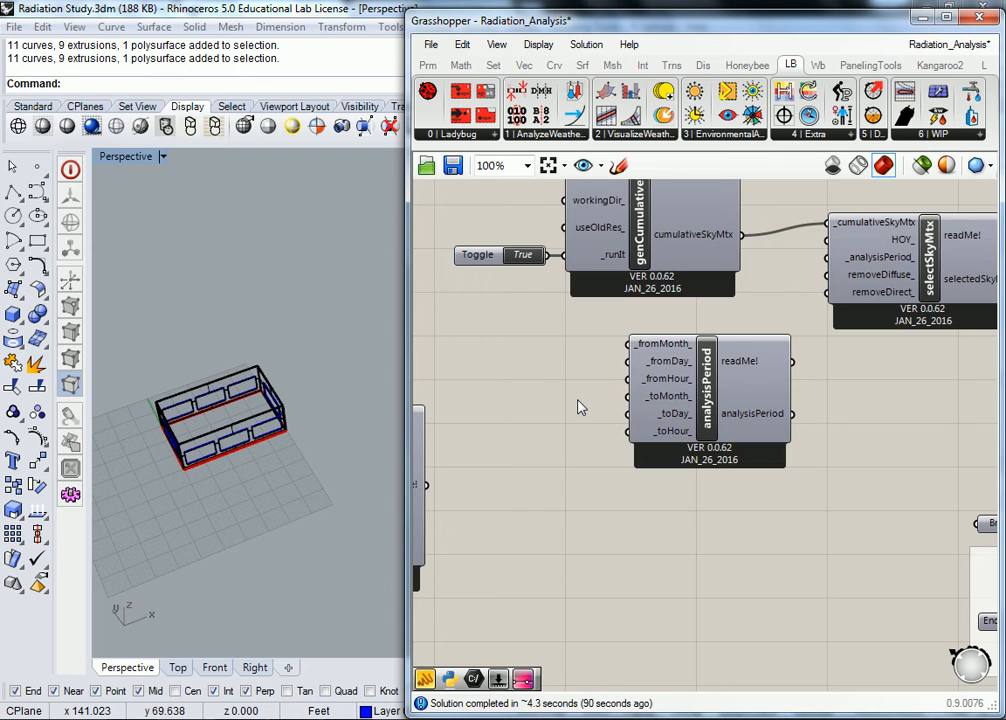
pyautogui.click(428, 65)
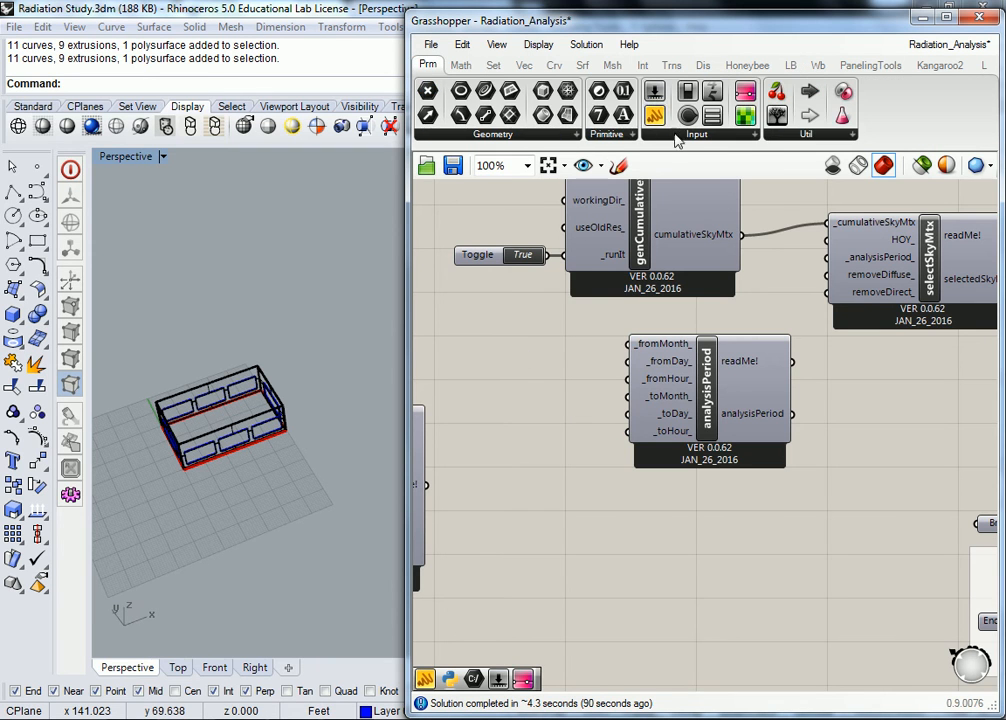
pyautogui.moveTo(660, 118); pyautogui.dragTo(552, 358)
pyautogui.moveTo(612, 398); pyautogui.dragTo(519, 337)
pyautogui.doubleClick(500, 325)
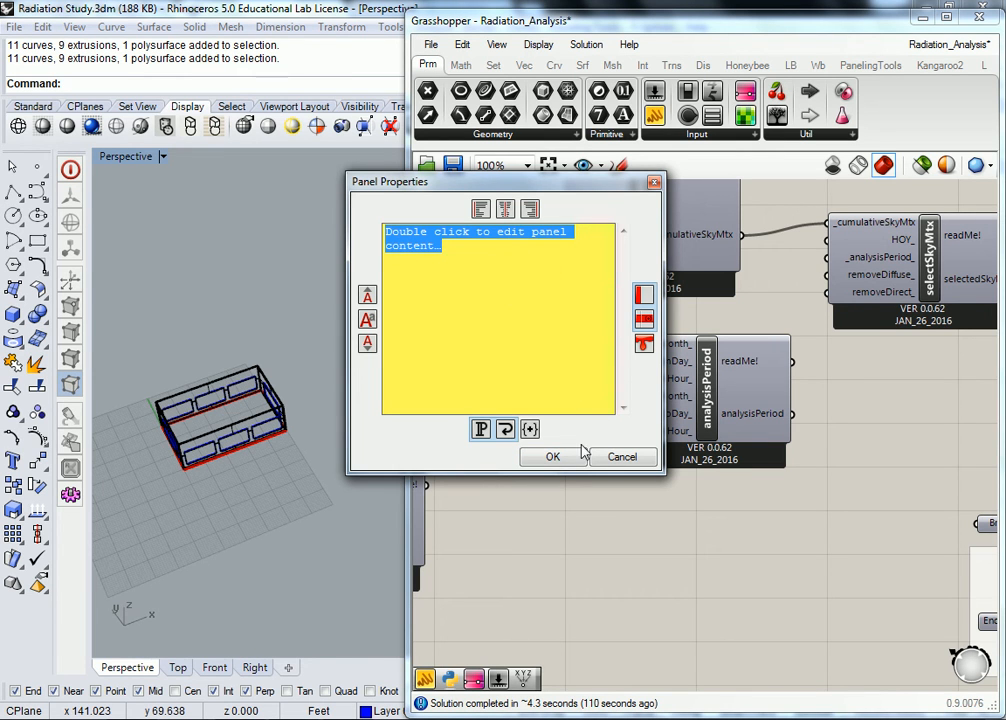
pyautogui.moveTo(490, 182); pyautogui.dragTo(358, 201)
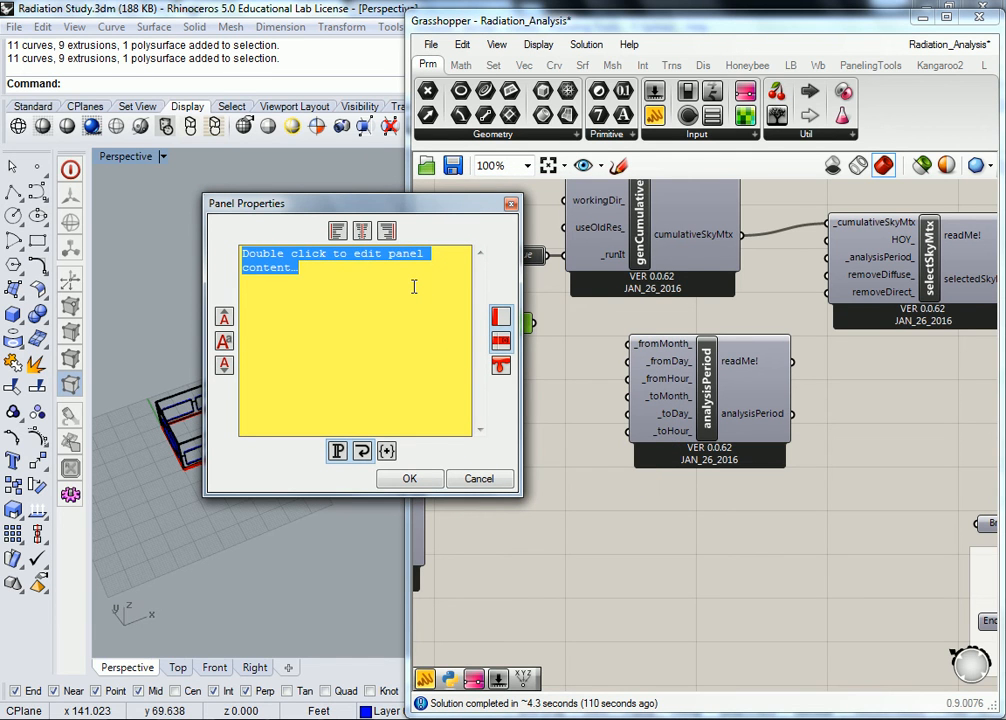
pyautogui.write('0')
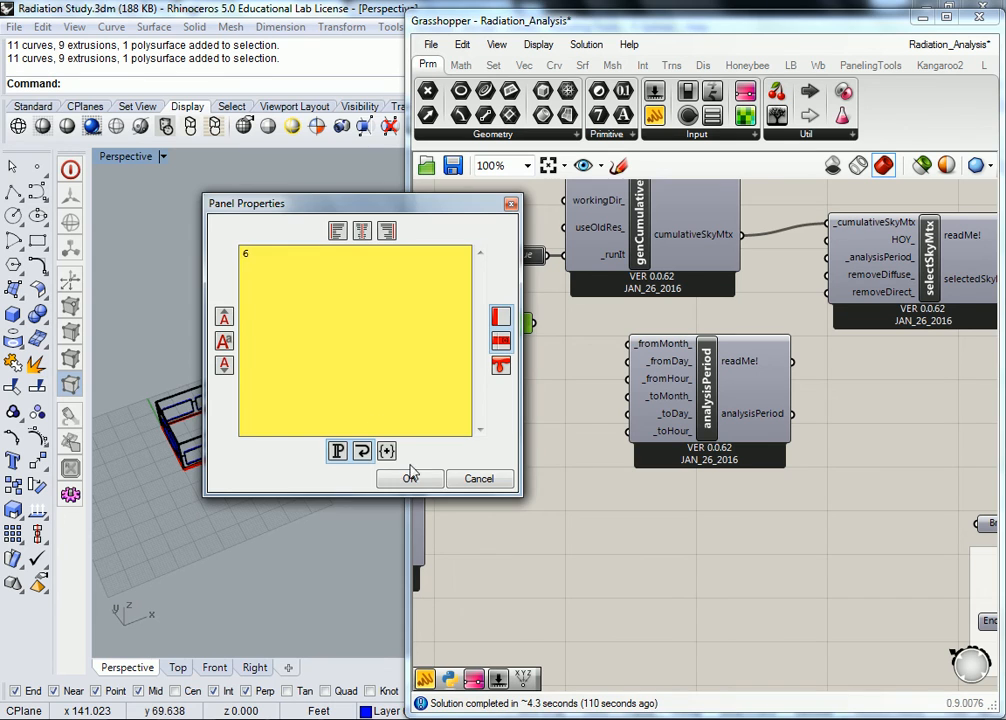
pyautogui.click(409, 478)
pyautogui.moveTo(514, 326); pyautogui.dragTo(627, 344)
# Step: Duplicate the month panel, set the copy to 22 and connect it to the _fromDay_ input of analysisPeriod
pyautogui.moveTo(546, 352); pyautogui.dragTo(563, 373)
pyautogui.doubleClick(556, 372)
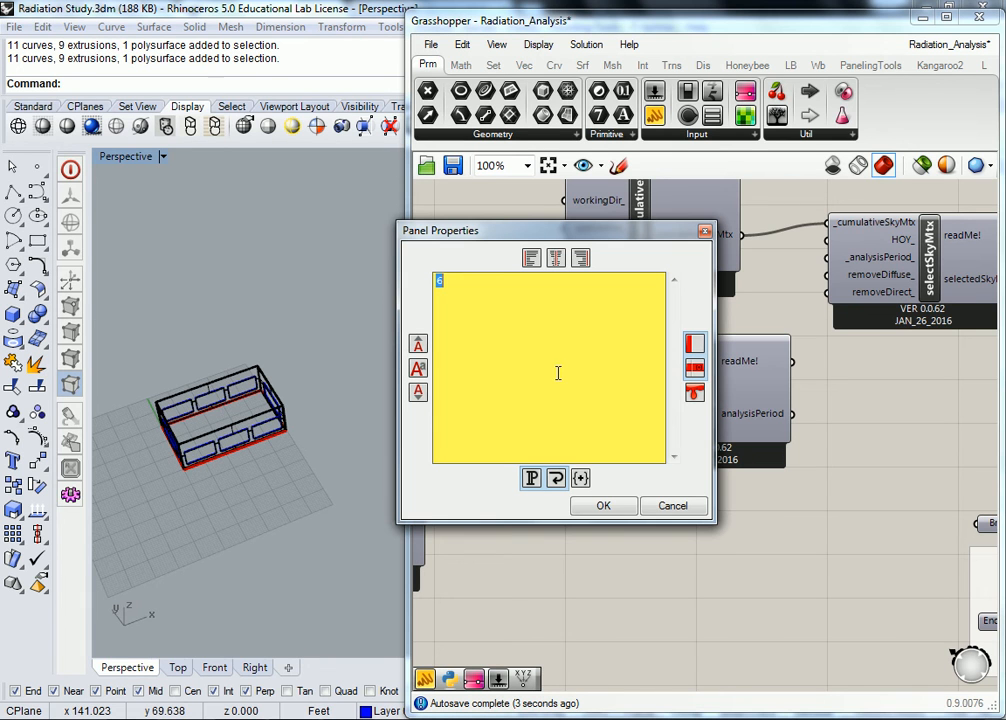
pyautogui.write('22')
pyautogui.click(600, 505)
pyautogui.moveTo(585, 372); pyautogui.dragTo(618, 364)
pyautogui.click(577, 402)
# Step: Duplicate the day panel, set the copy to 12, connect it to _fromHour_ and shift the three panels slightly
pyautogui.keyDown('alt'); pyautogui.moveTo(557, 381); pyautogui.dragTo(563, 410); pyautogui.keyUp('alt')
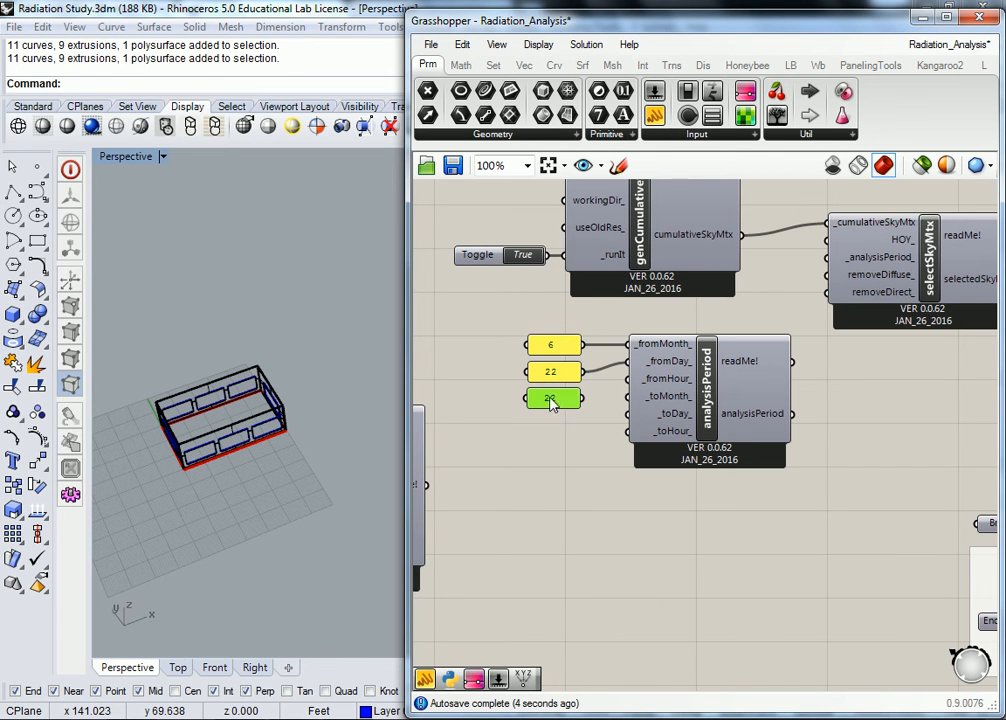
pyautogui.doubleClick(554, 400)
pyautogui.write('1')
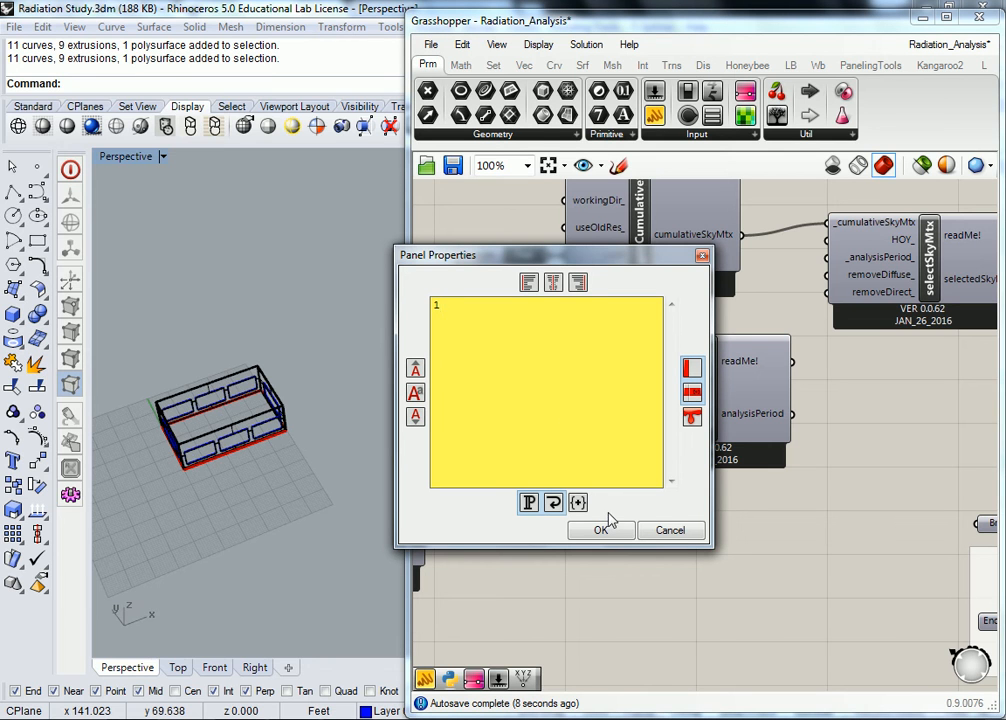
pyautogui.write('2')
pyautogui.click(601, 530)
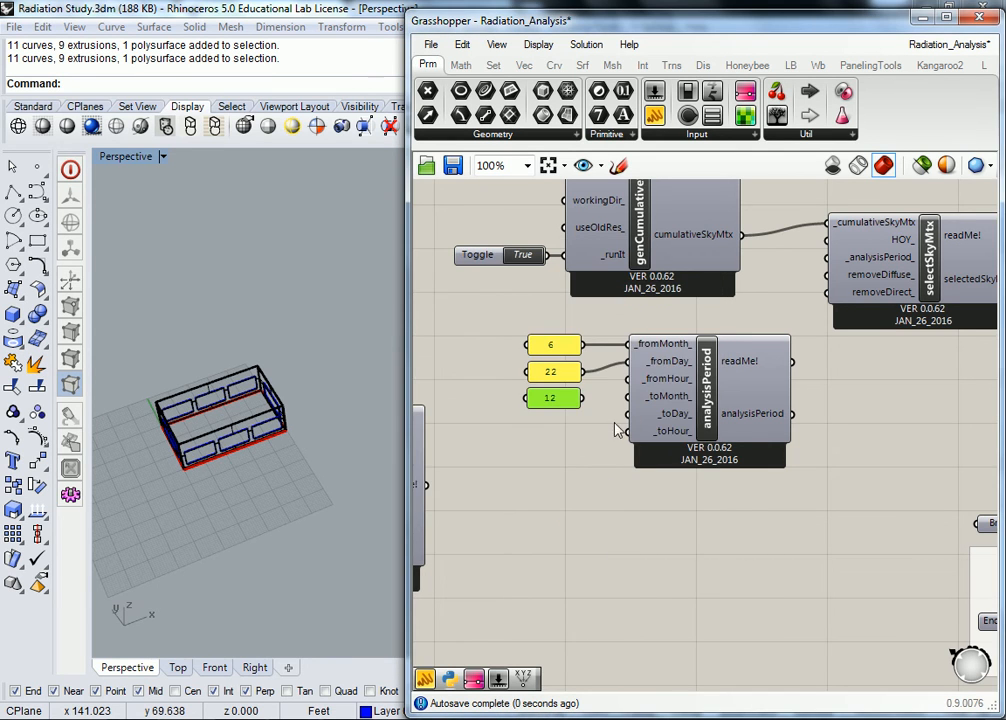
pyautogui.moveTo(602, 431); pyautogui.dragTo(515, 325)
pyautogui.moveTo(548, 380); pyautogui.dragTo(541, 374)
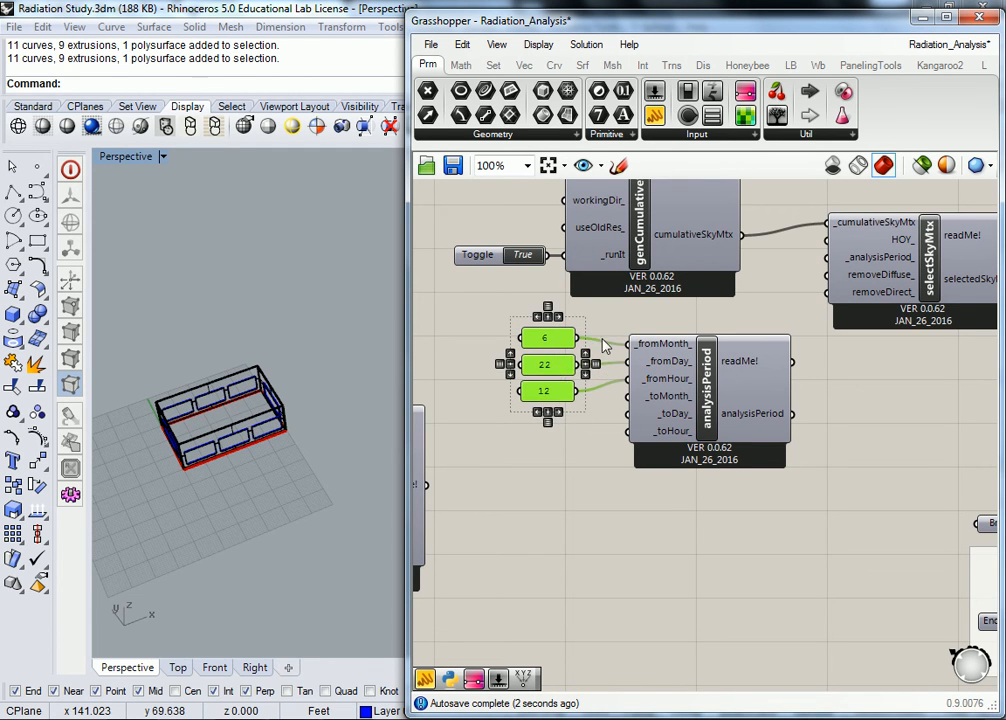
# Step: Connect the 6, 22 and 12 panels to the _toMonth_, _toDay_ and _toHour_ inputs of analysisPeriod as well
pyautogui.click(592, 336)
pyautogui.moveTo(578, 339); pyautogui.dragTo(625, 398)
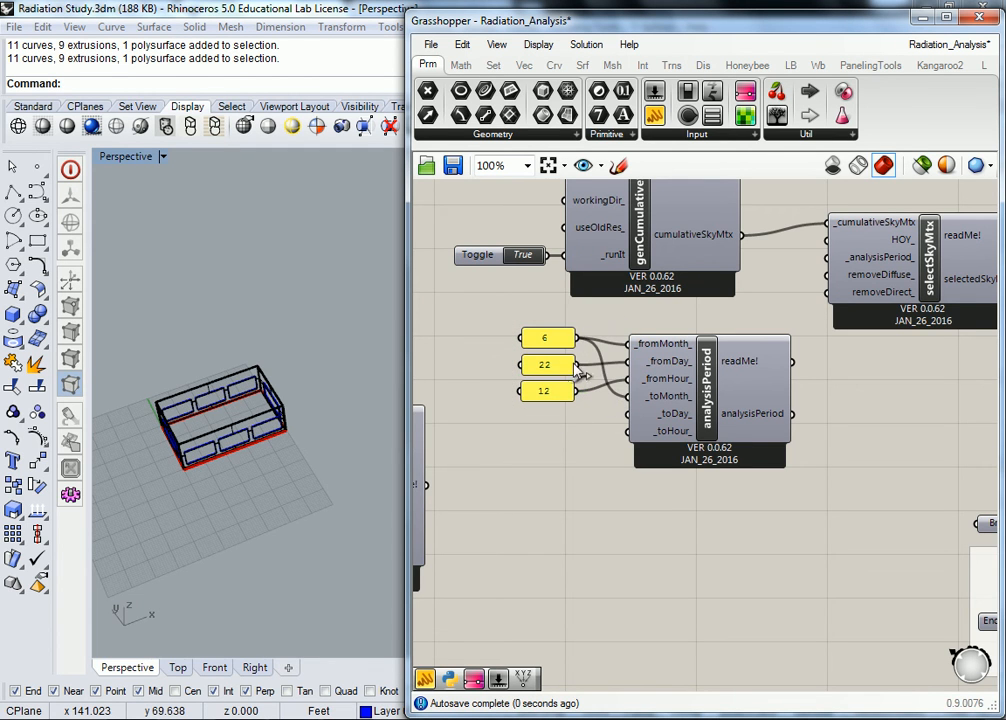
pyautogui.moveTo(579, 367); pyautogui.dragTo(627, 431)
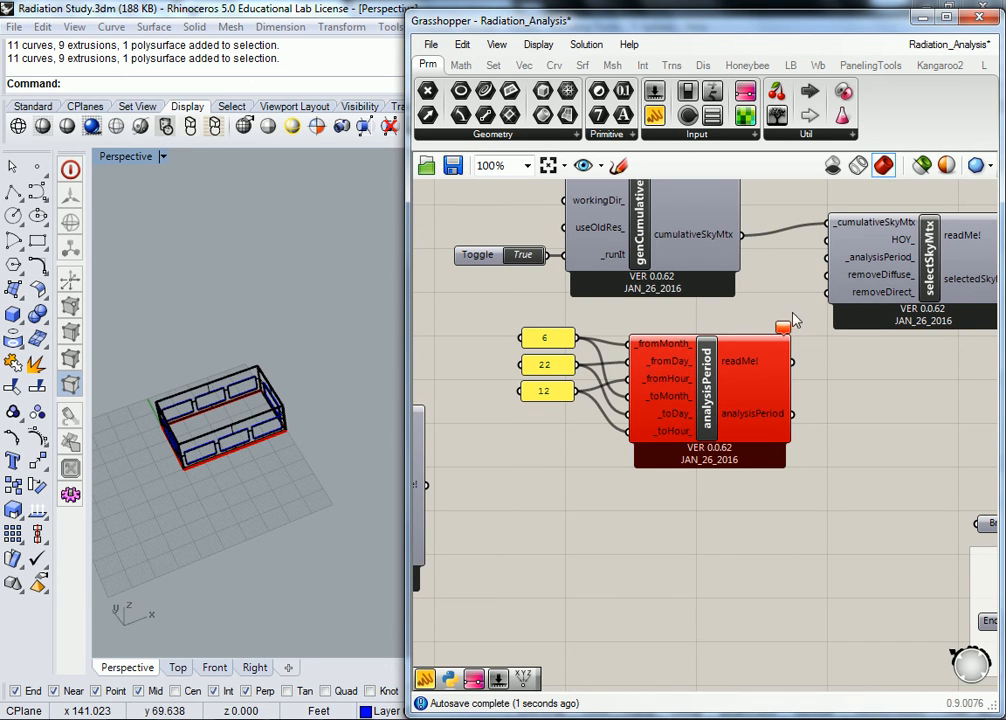
# Step: Duplicate the month panel, set the copy to 13 and connect it to _toHour_ in place of the 12 panel
pyautogui.moveTo(786, 334)
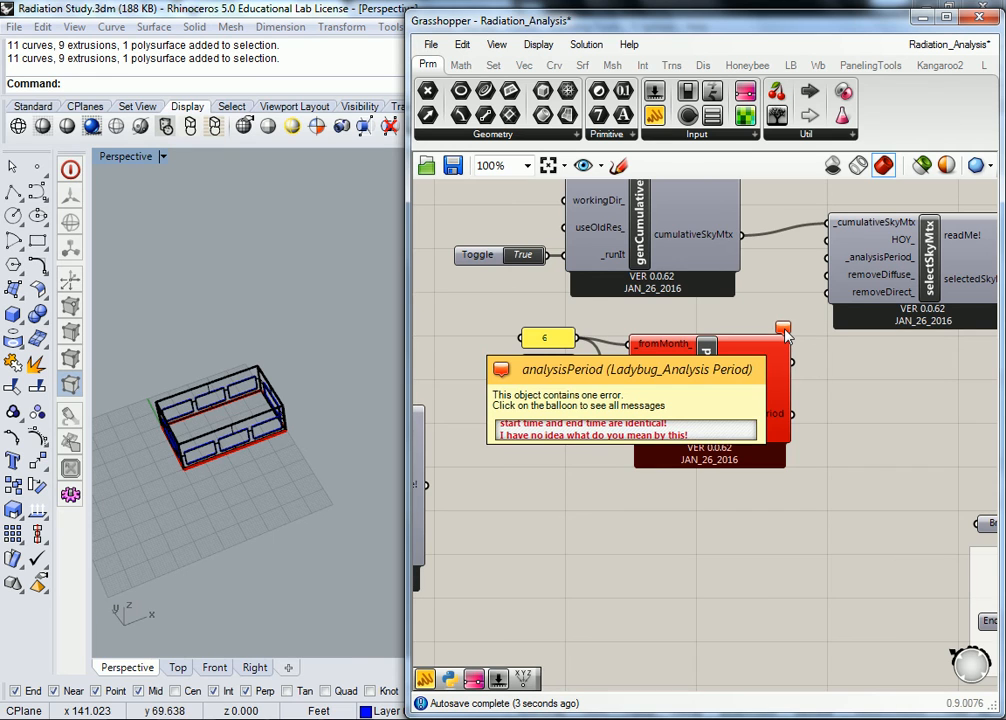
pyautogui.click(557, 341)
pyautogui.keyDown('alt'); pyautogui.moveTo(557, 341); pyautogui.dragTo(557, 440); pyautogui.keyUp('alt')
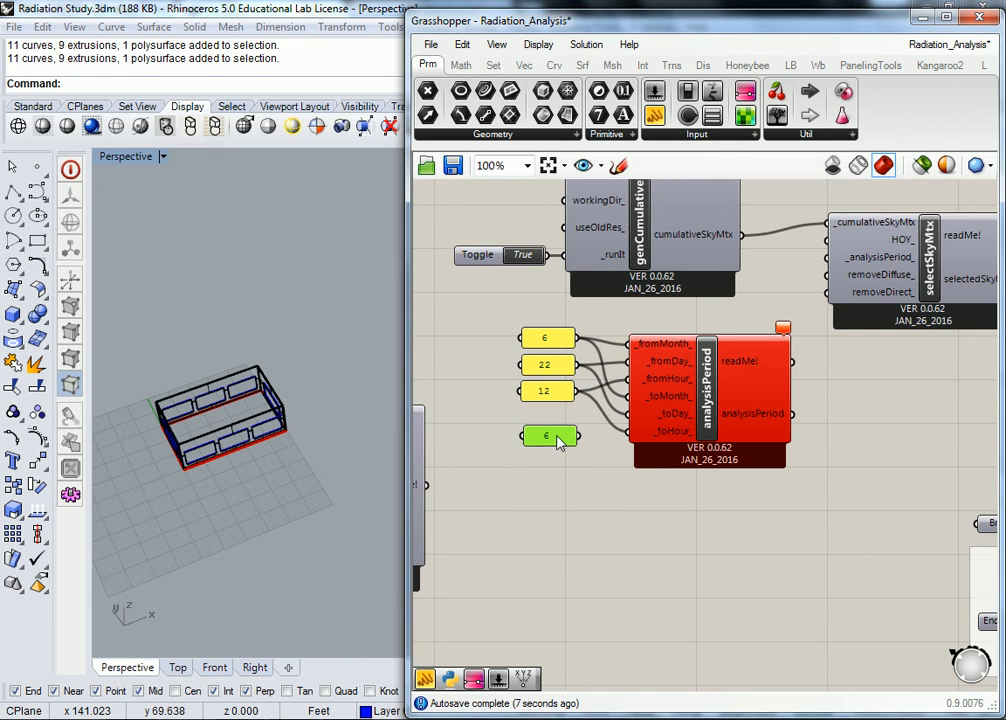
pyautogui.doubleClick(555, 432)
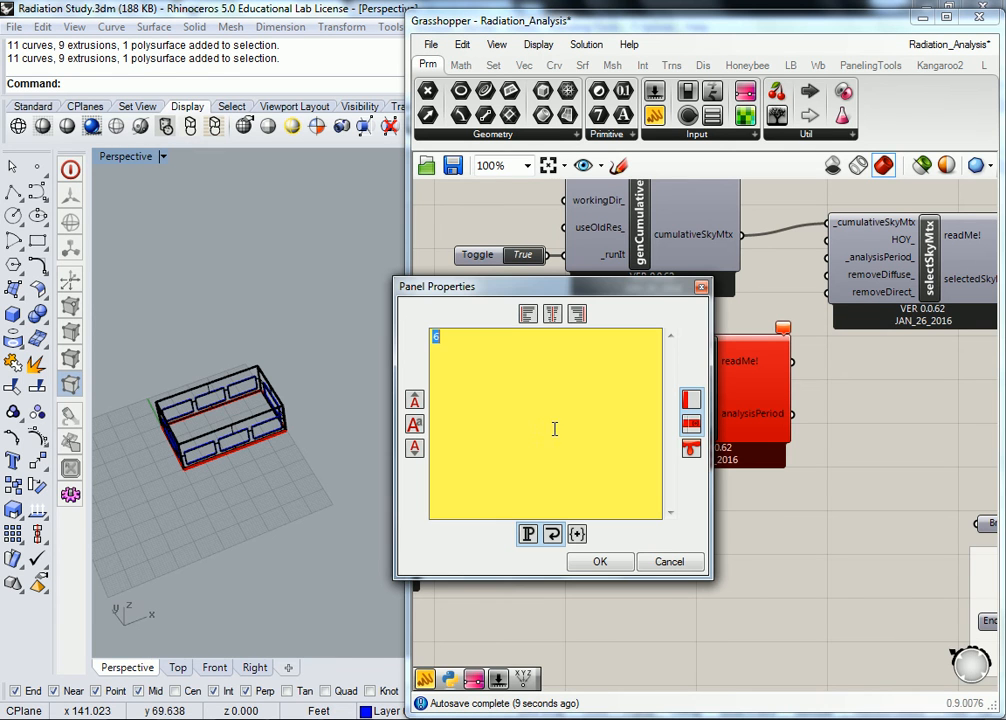
pyautogui.write('13')
pyautogui.click(600, 561)
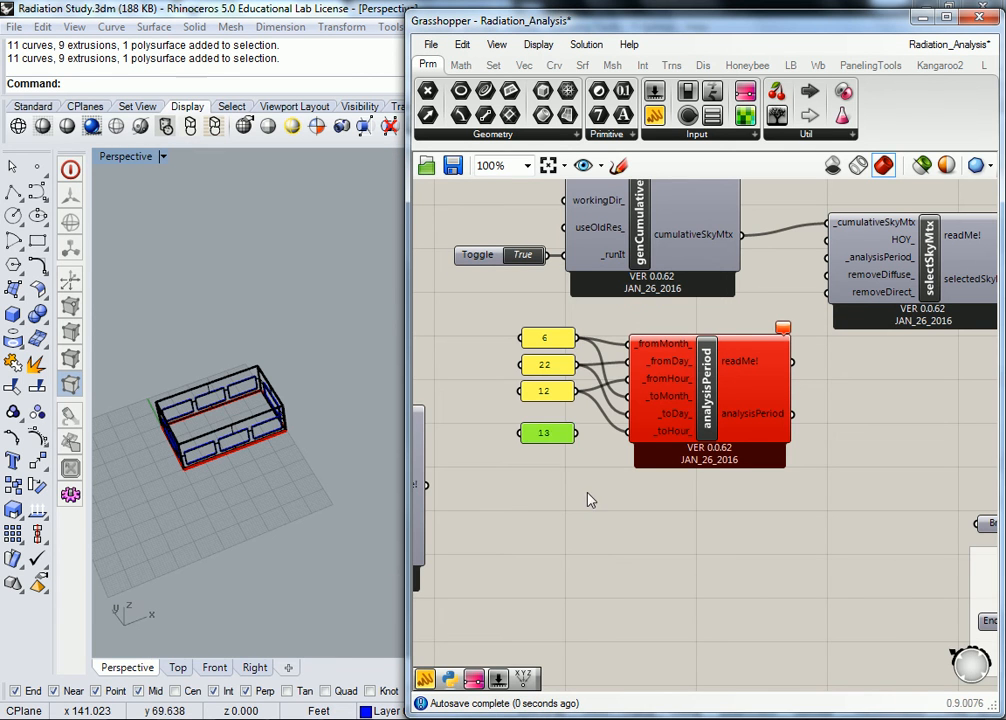
pyautogui.moveTo(576, 433); pyautogui.dragTo(627, 435)
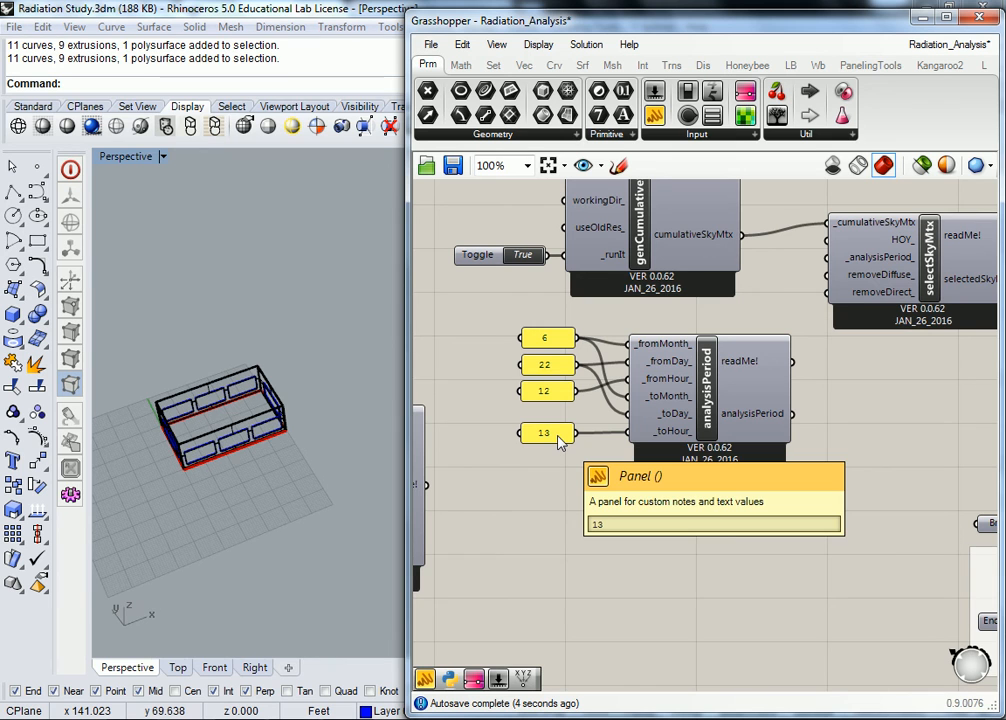
# Step: Connect the analysisPeriod output to the _analysisPeriod_ input of the selectSkyMtx component
pyautogui.moveTo(780, 485); pyautogui.dragTo(717, 498, button='right')
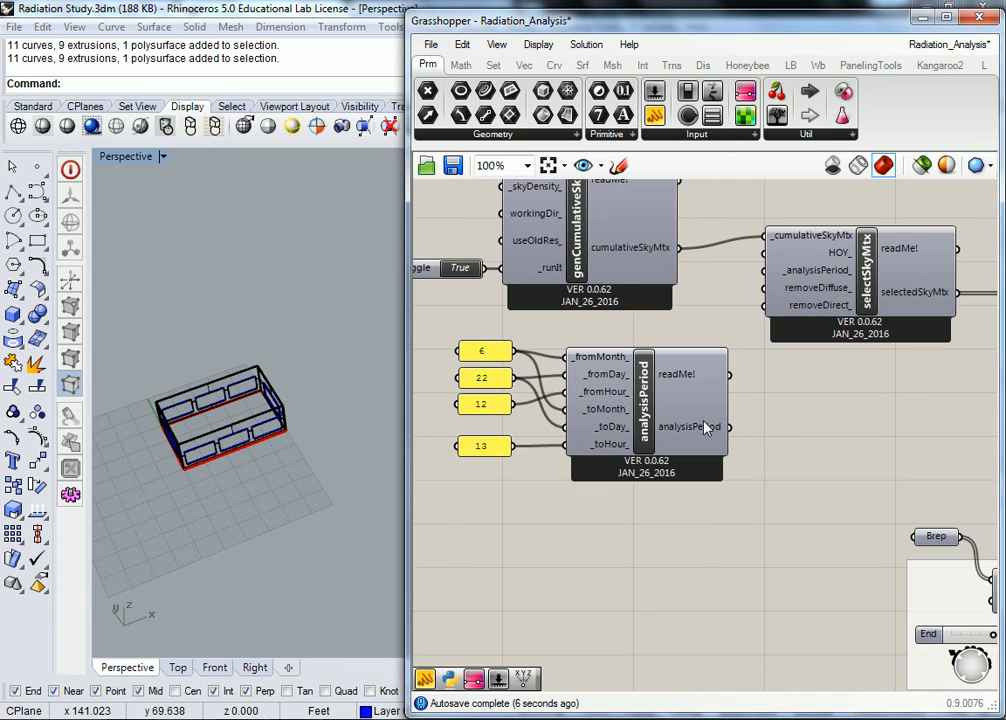
pyautogui.moveTo(706, 428)
pyautogui.scroll(-2, 710, 427)
pyautogui.moveTo(788, 411); pyautogui.dragTo(665, 415, button='right')
pyautogui.scroll(1, 668, 425)
pyautogui.scroll(1, 626, 475)
pyautogui.moveTo(621, 480); pyautogui.dragTo(658, 325)
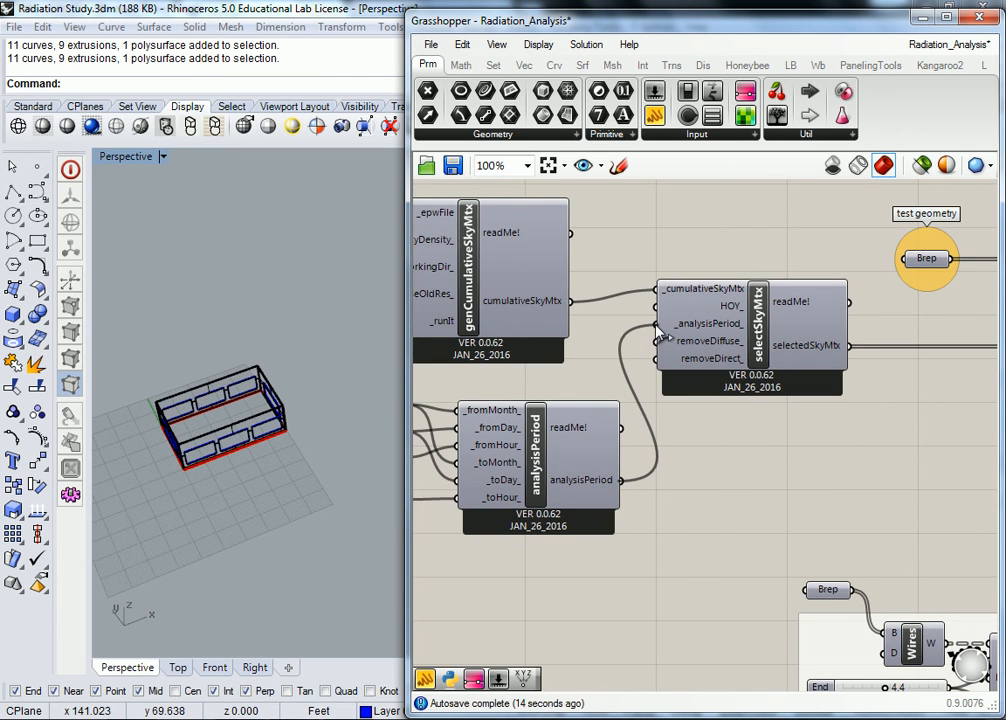
pyautogui.moveTo(760, 330)
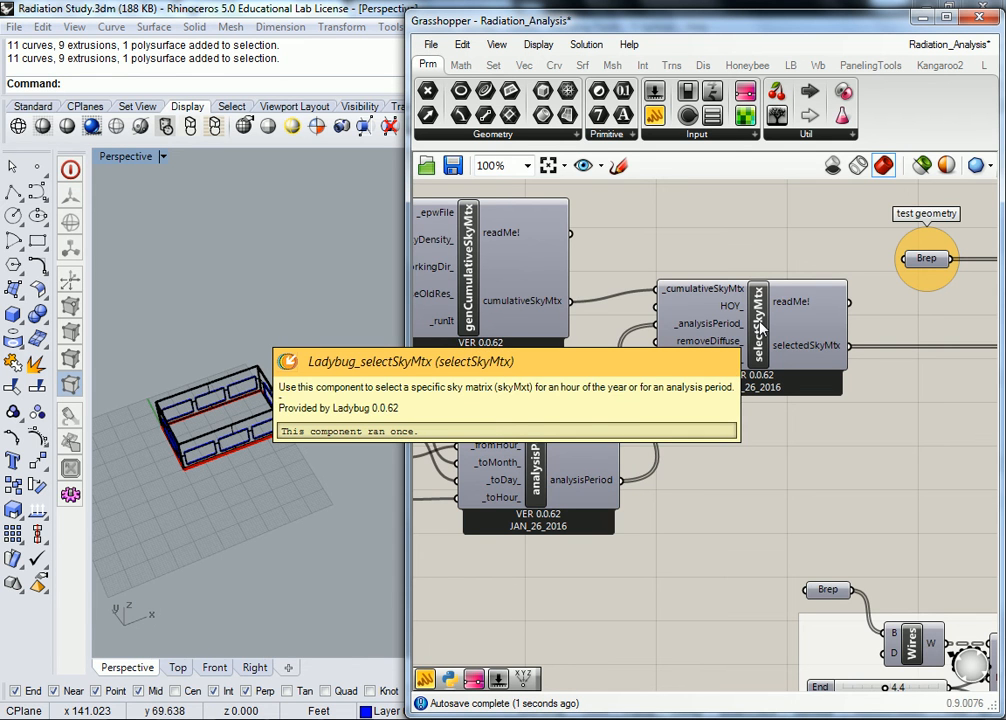
# Step: Group the analysisPeriod component together with its 6, 22, 12 and 13 panels
pyautogui.scroll(-3, 760, 330)
pyautogui.scroll(3, 687, 446)
pyautogui.moveTo(675, 482); pyautogui.dragTo(510, 341)
pyautogui.moveTo(665, 387); pyautogui.dragTo(637, 400)
pyautogui.hotkey('ctrl', 'g')
pyautogui.click(657, 333)
pyautogui.scroll(-2, 657, 336)
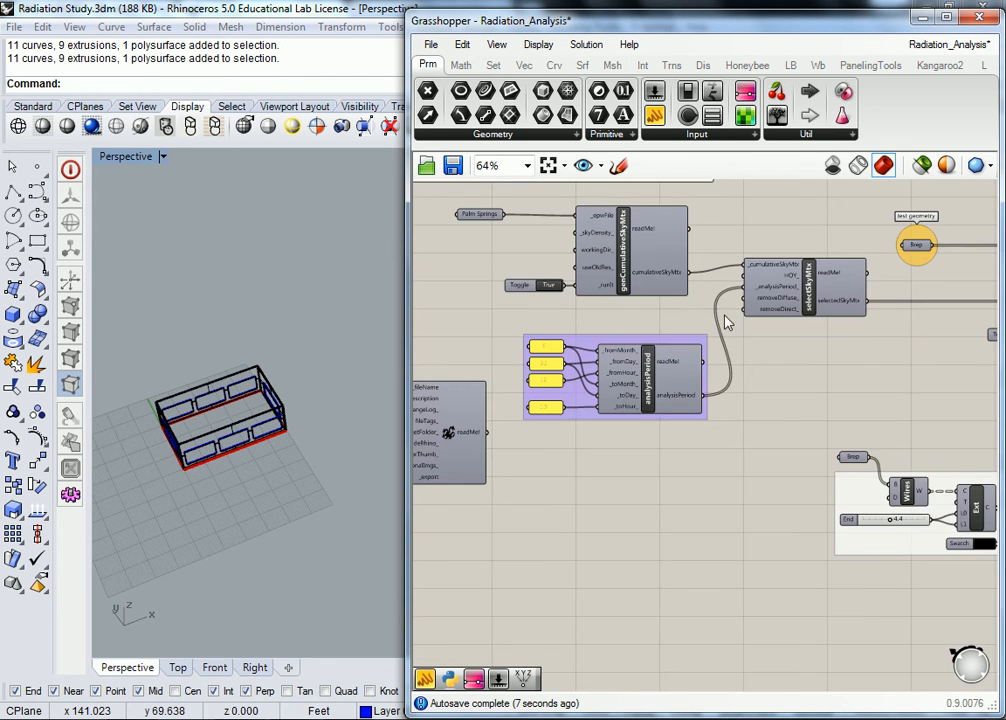
# Step: Put the Brep parameter that feeds the Wires component into its own group
pyautogui.moveTo(727, 322); pyautogui.dragTo(615, 368, button='right')
pyautogui.moveTo(871, 454); pyautogui.dragTo(709, 512)
pyautogui.hotkey('ctrl', 'g')
pyautogui.click(691, 423)
# Step: Run the radiation analysis by switching the toggle on the parallel_ and _runIt inputs to True
pyautogui.moveTo(690, 423); pyautogui.dragTo(727, 430, button='right')
pyautogui.scroll(2, 620, 396)
pyautogui.moveTo(620, 396); pyautogui.dragTo(691, 395, button='right')
pyautogui.moveTo(947, 319); pyautogui.dragTo(746, 331, button='right')
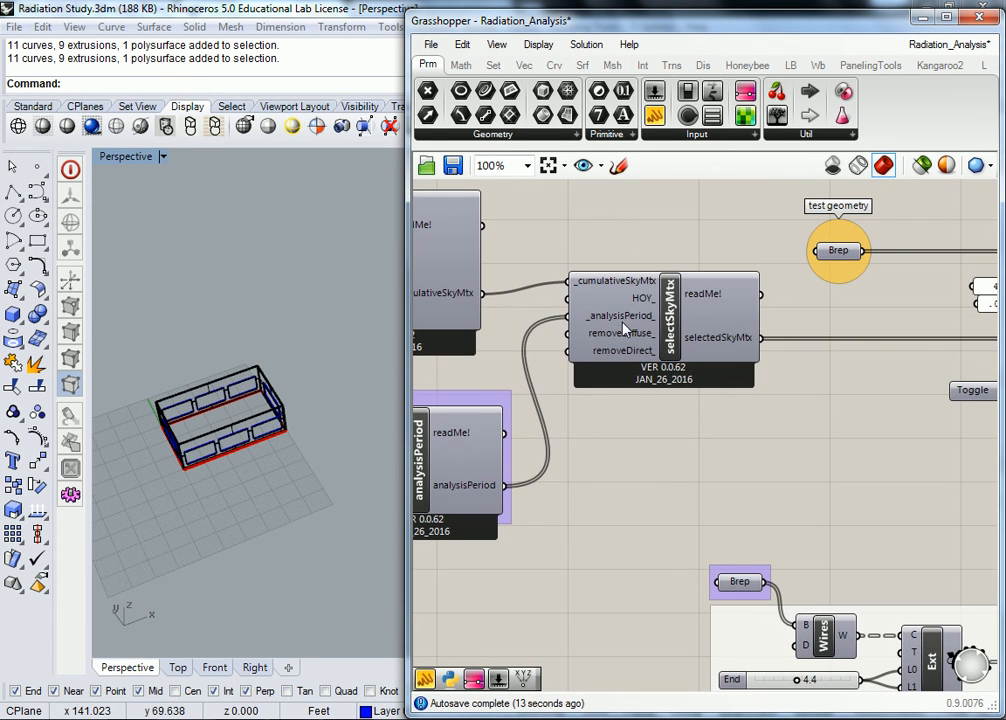
pyautogui.moveTo(307, 433); pyautogui.dragTo(341, 393, button='right')
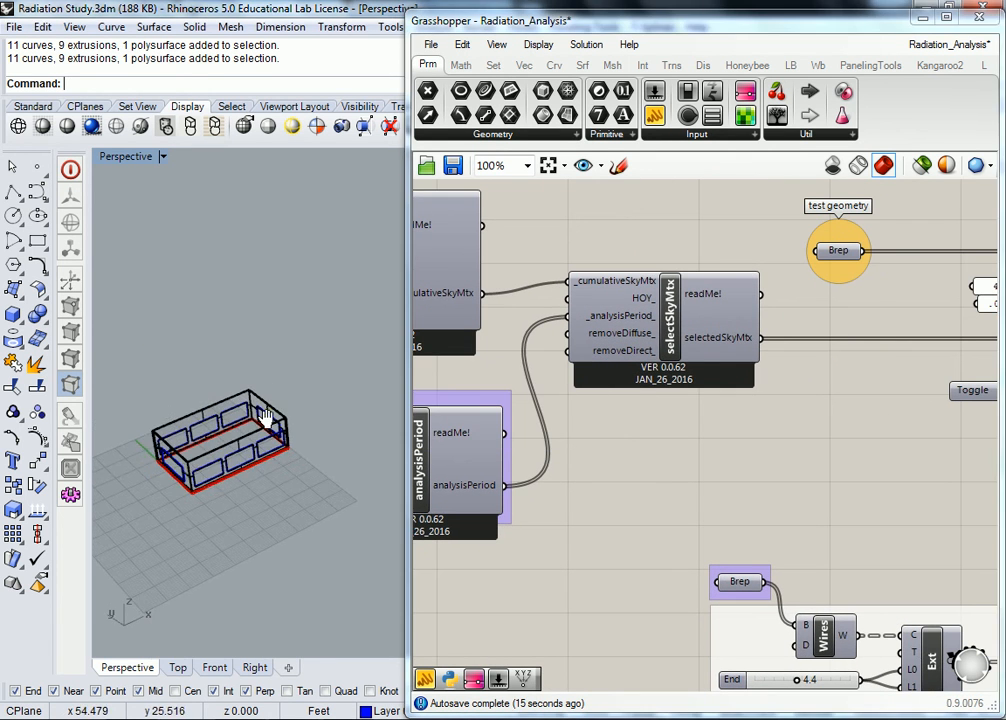
pyautogui.keyDown('shift'); pyautogui.moveTo(268, 418); pyautogui.dragTo(308, 399, button='right'); pyautogui.keyUp('shift')
pyautogui.click(847, 399)
pyautogui.moveTo(927, 364); pyautogui.dragTo(813, 404, button='right')
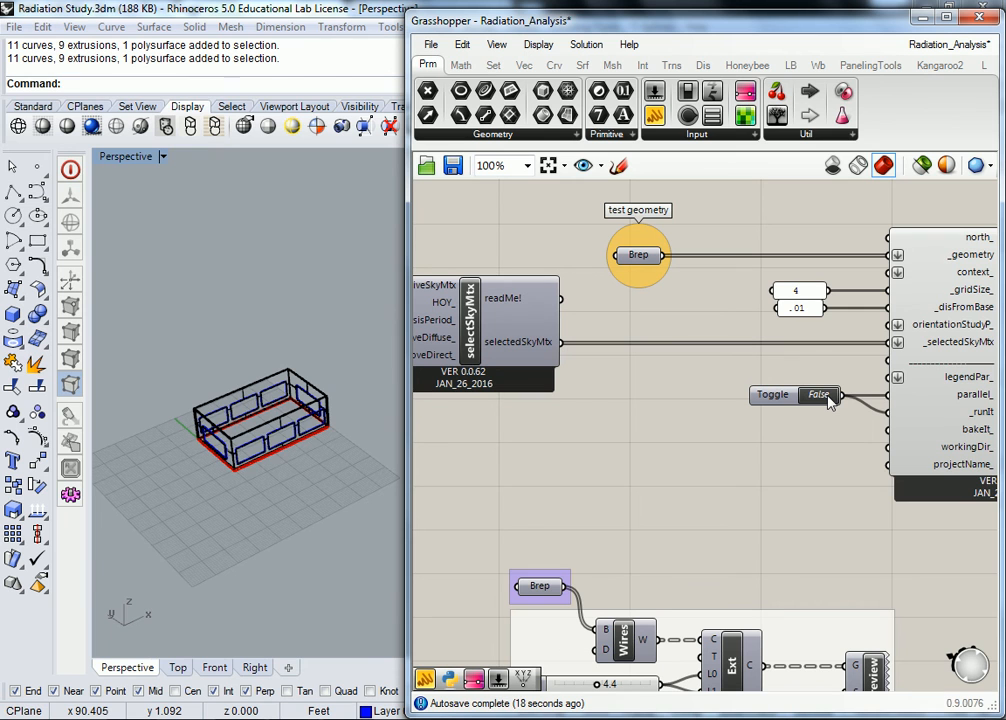
pyautogui.doubleClick(820, 395)
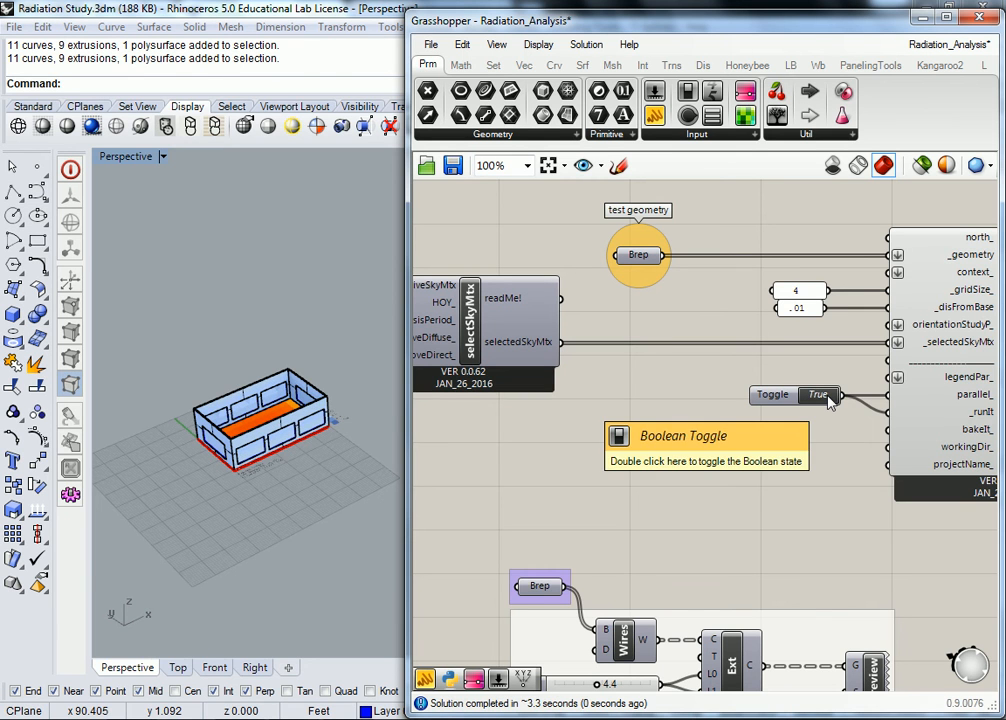
# Step: Examine the radiation colours on the box's floor and walls and the legend values alongside the analysis period settings
pyautogui.moveTo(469, 440); pyautogui.dragTo(527, 446, button='right')
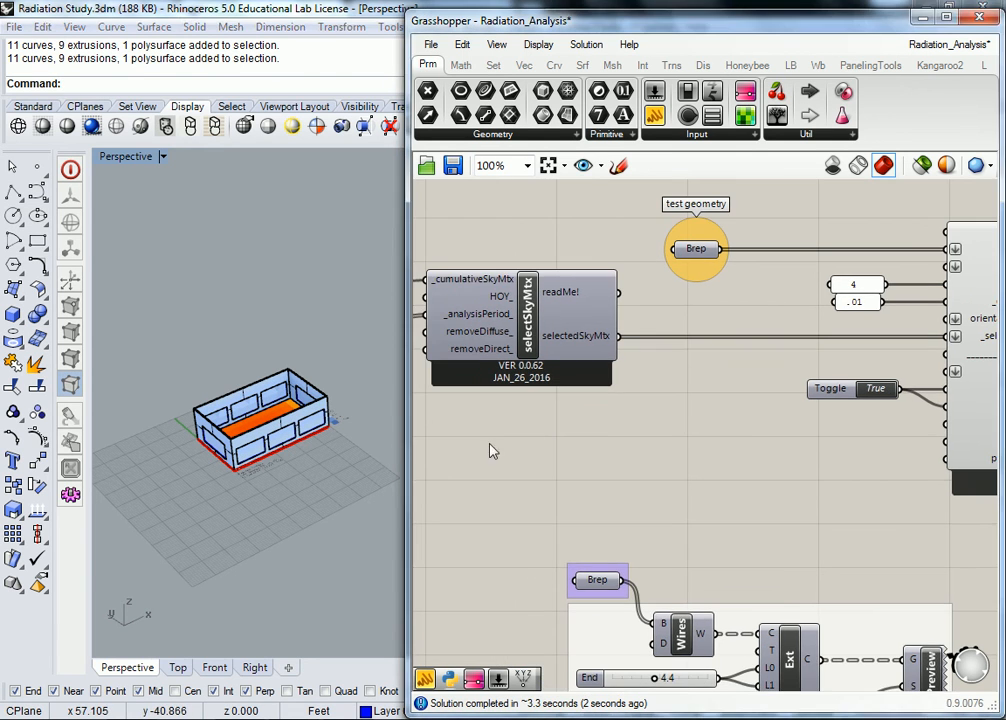
pyautogui.moveTo(294, 465); pyautogui.dragTo(245, 408, button='right')
pyautogui.scroll(12, 278, 406)
pyautogui.keyDown('shift'); pyautogui.moveTo(325, 425); pyautogui.dragTo(276, 477, button='right'); pyautogui.keyUp('shift')
pyautogui.scroll(-7, 575, 440)
pyautogui.moveTo(577, 415); pyautogui.dragTo(686, 426, button='right')
pyautogui.scroll(8, 650, 430)
pyautogui.moveTo(304, 434); pyautogui.dragTo(274, 445, button='right')
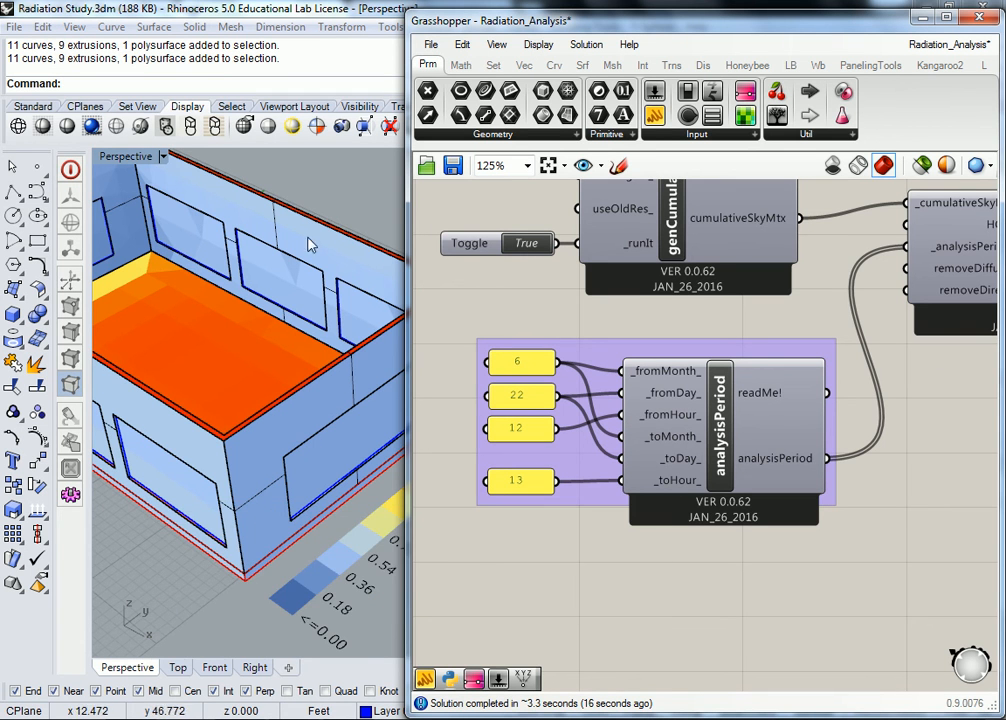
pyautogui.scroll(-3, 288, 226)
pyautogui.moveTo(288, 226); pyautogui.dragTo(275, 340, button='right')
pyautogui.scroll(-2, 225, 337)
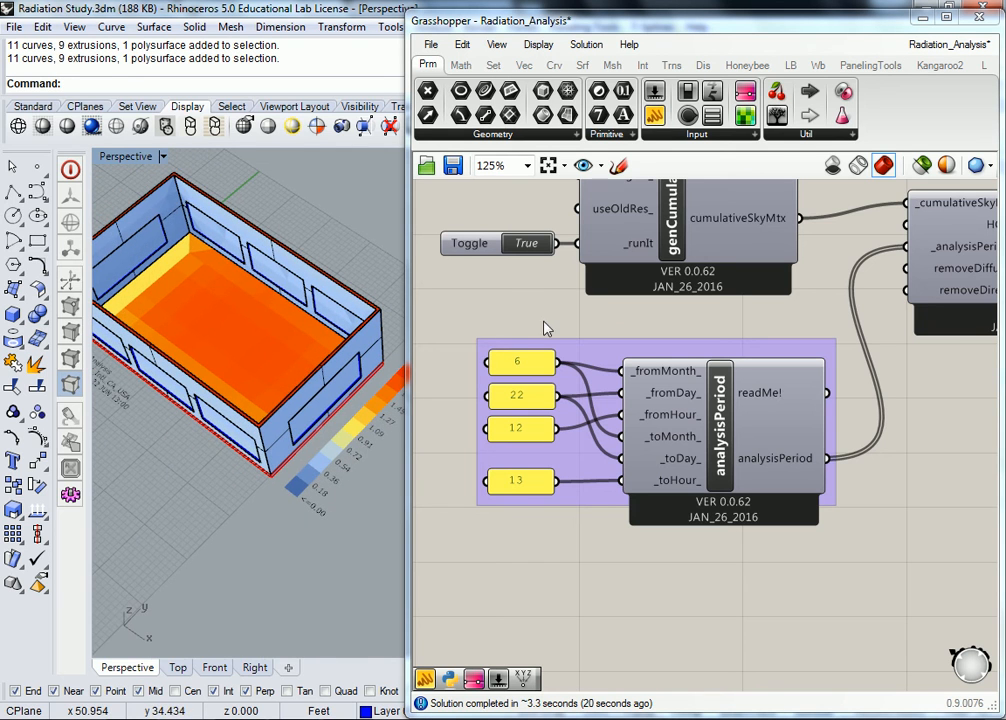
pyautogui.scroll(4, 321, 406)
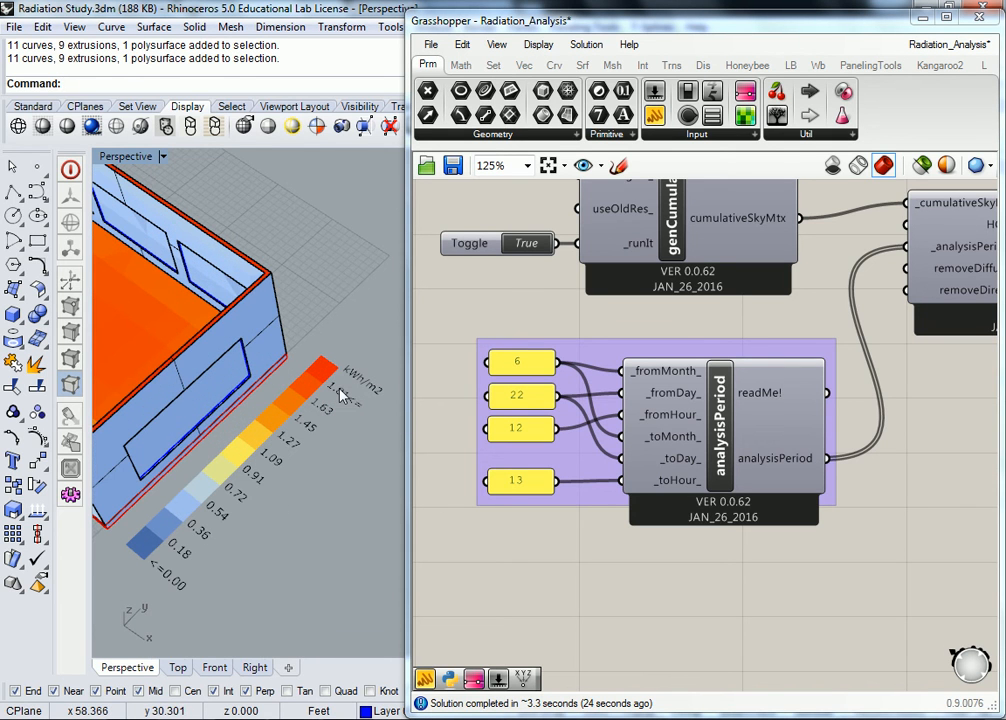
pyautogui.scroll(-4, 350, 340)
pyautogui.scroll(4, 198, 350)
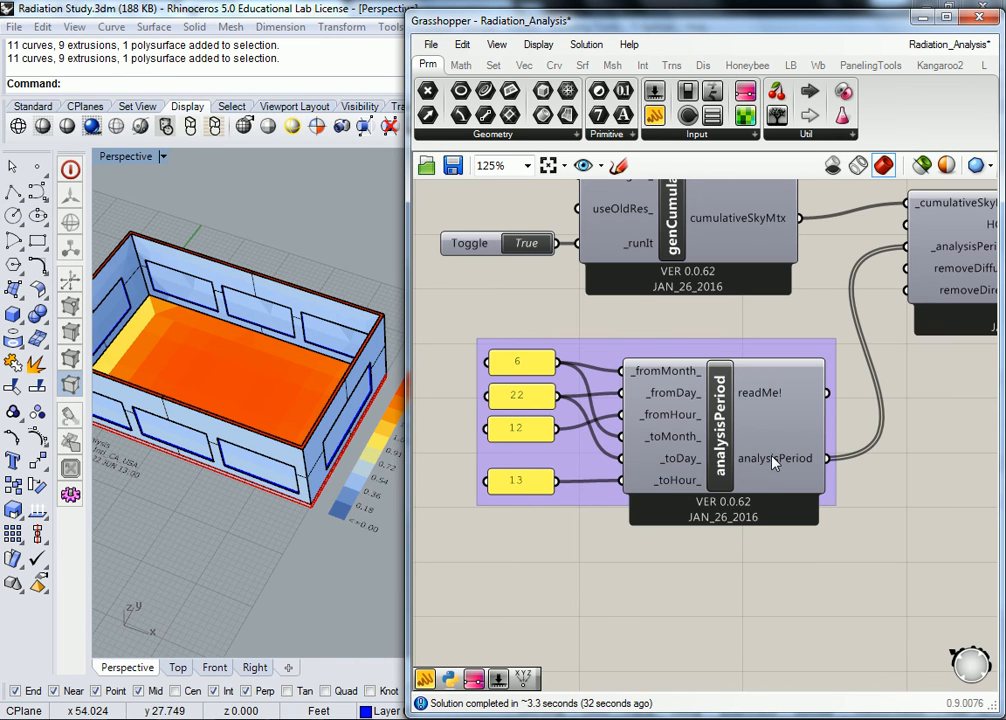
# Step: Inspect the kWh/m2 radiation legend up close and read the description of the radiationAnalysis component's legendPar_ input
pyautogui.moveTo(773, 461)
pyautogui.scroll(5, 294, 400)
pyautogui.scroll(3, 326, 412)
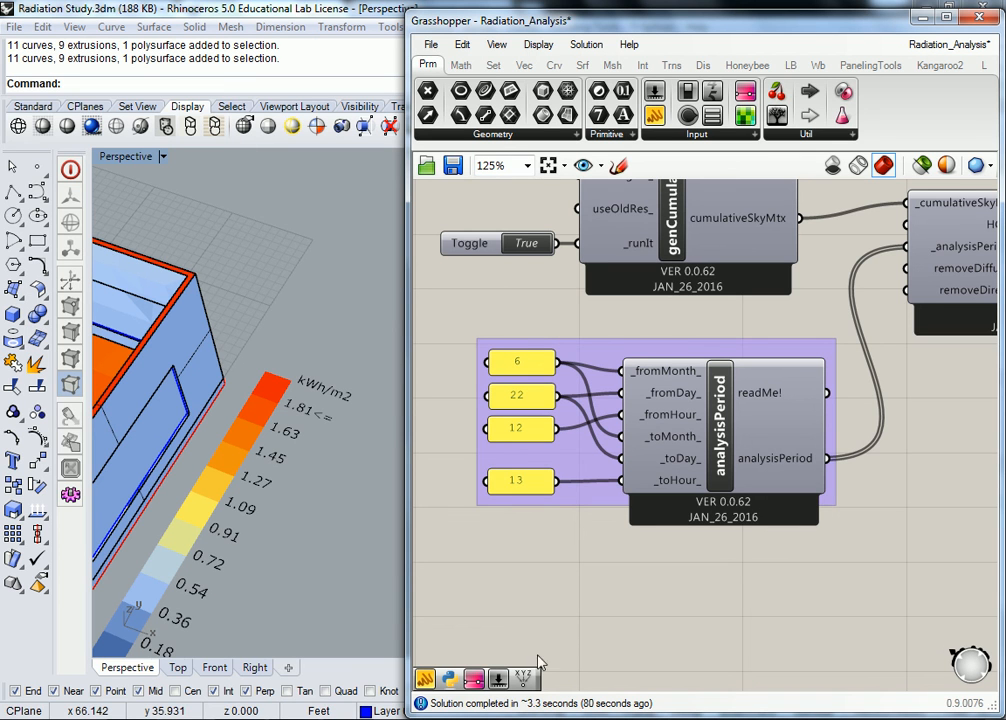
pyautogui.scroll(-2, 663, 555)
pyautogui.moveTo(797, 451); pyautogui.dragTo(630, 483, button='right')
pyautogui.scroll(-4, 160, 328)
pyautogui.keyDown('shift'); pyautogui.moveTo(160, 328); pyautogui.dragTo(200, 410, button='right'); pyautogui.keyUp('shift')
pyautogui.scroll(-3, 575, 525)
pyautogui.scroll(5, 832, 410)
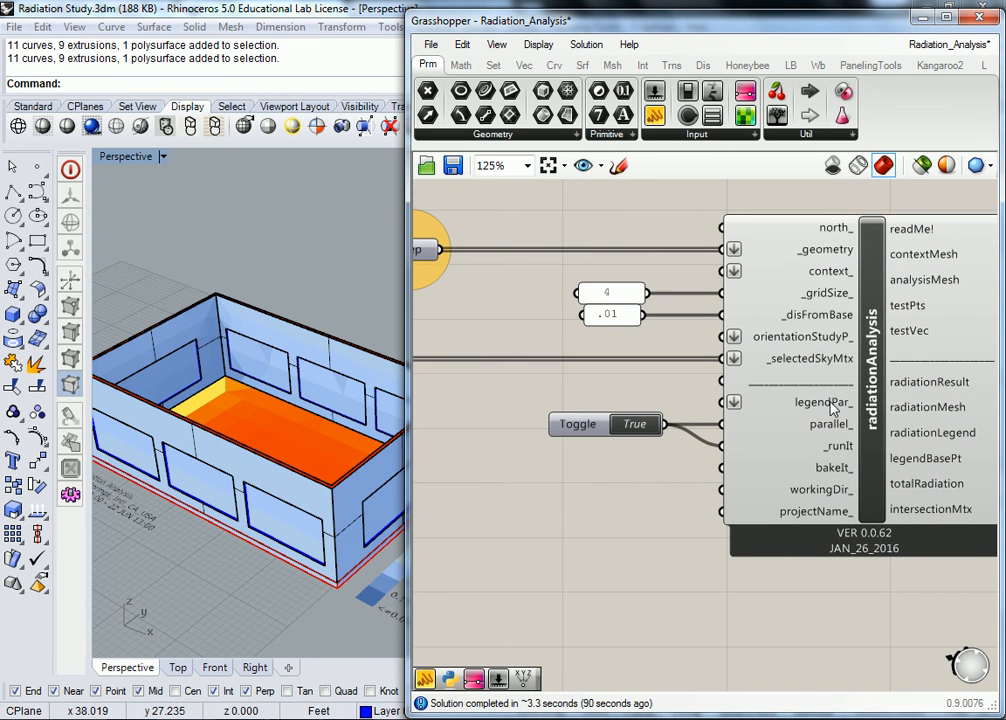
pyautogui.moveTo(830, 405)
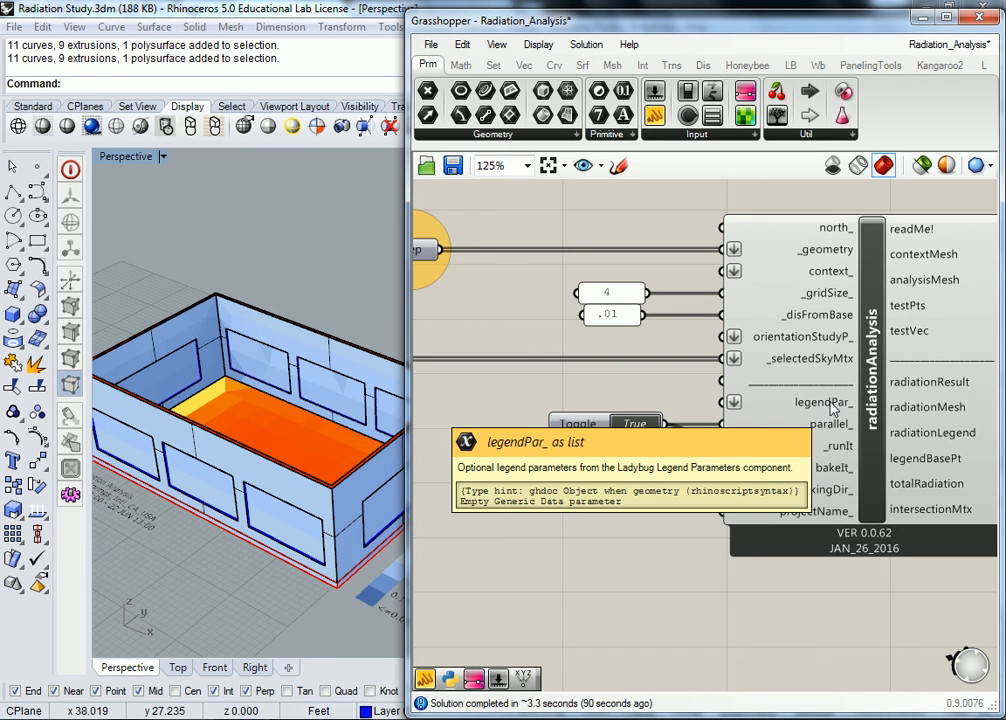
# Step: Review the coloured box and its legend from several angles, along with the radiationAnalysis part of the definition
pyautogui.moveTo(241, 231); pyautogui.dragTo(306, 376, button='right')
pyautogui.scroll(-5, 290, 434)
pyautogui.moveTo(287, 440); pyautogui.dragTo(325, 444, button='right')
pyautogui.click(619, 386)
pyautogui.moveTo(376, 409); pyautogui.dragTo(272, 456, button='right')
pyautogui.scroll(5, 274, 458)
pyautogui.moveTo(335, 494)
pyautogui.mouseDown(button='right')
pyautogui.moveTo(212, 454)
pyautogui.moveTo(328, 486)
pyautogui.mouseUp(button='right')
pyautogui.click(680, 391)
pyautogui.scroll(-2, 680, 391)
pyautogui.scroll(-1, 680, 396)
pyautogui.moveTo(667, 382); pyautogui.dragTo(689, 382, button='right')
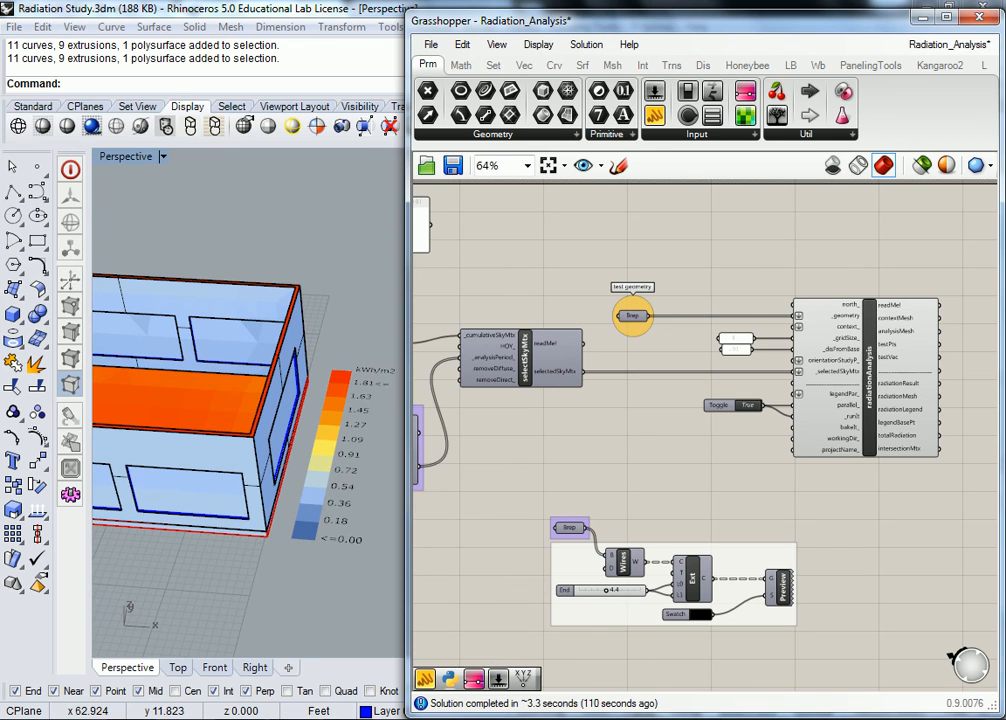
pyautogui.moveTo(251, 379); pyautogui.dragTo(873, 438)
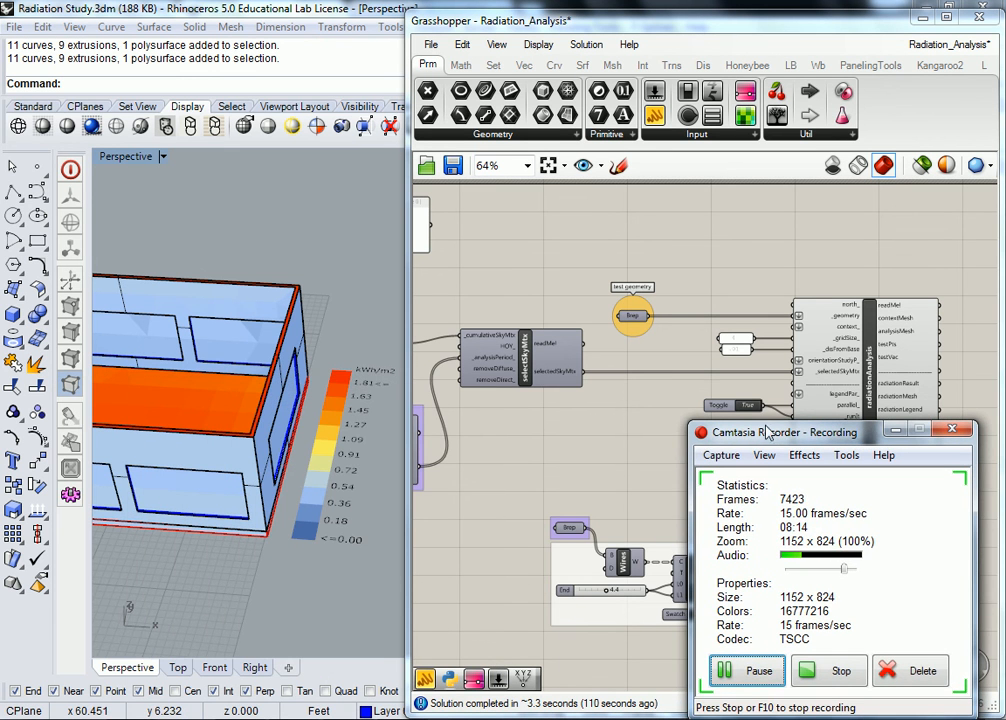
pyautogui.moveTo(302, 424); pyautogui.dragTo(155, 381, button='right')
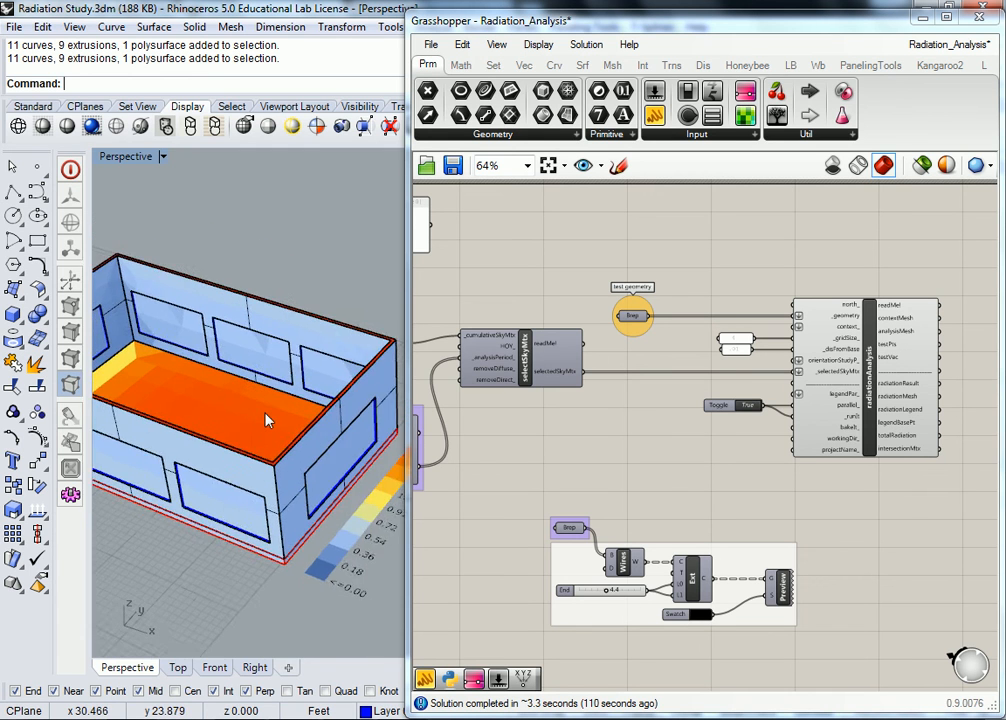
pyautogui.scroll(-5, 266, 420)
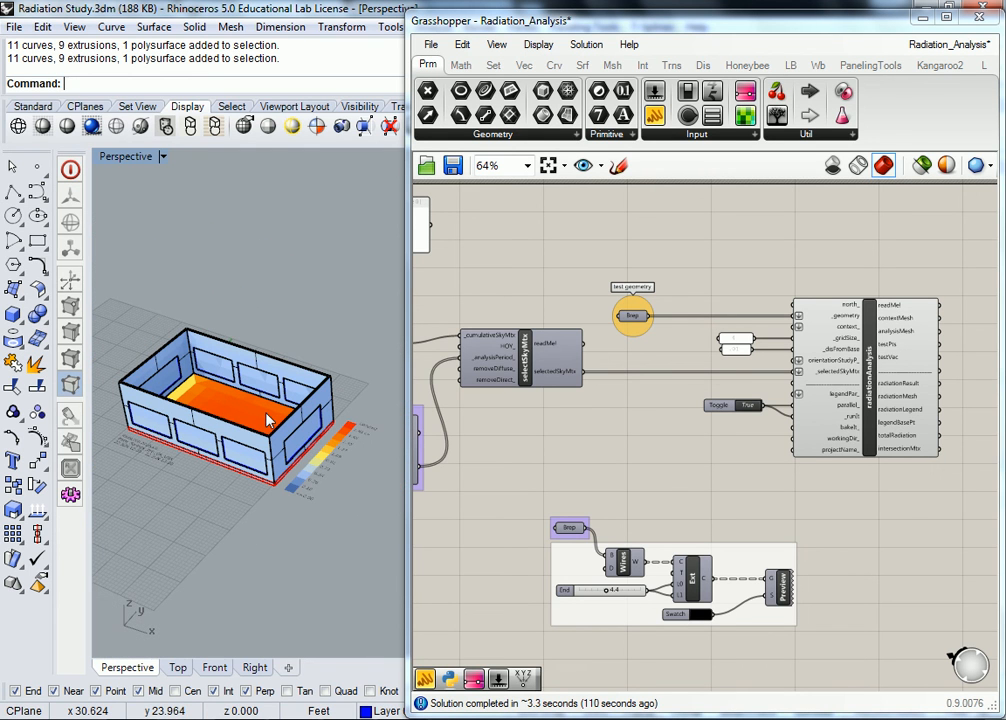